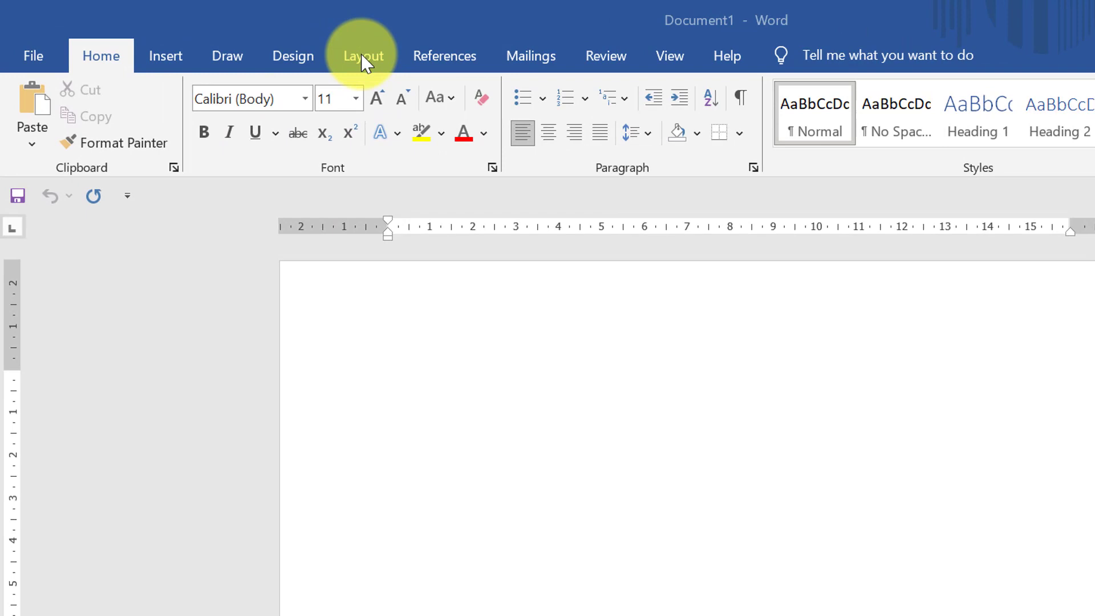
- Confirm 2.54 cm top, bottom, left and right margins in Page Setup's Custom Margins
left_click(361, 54)
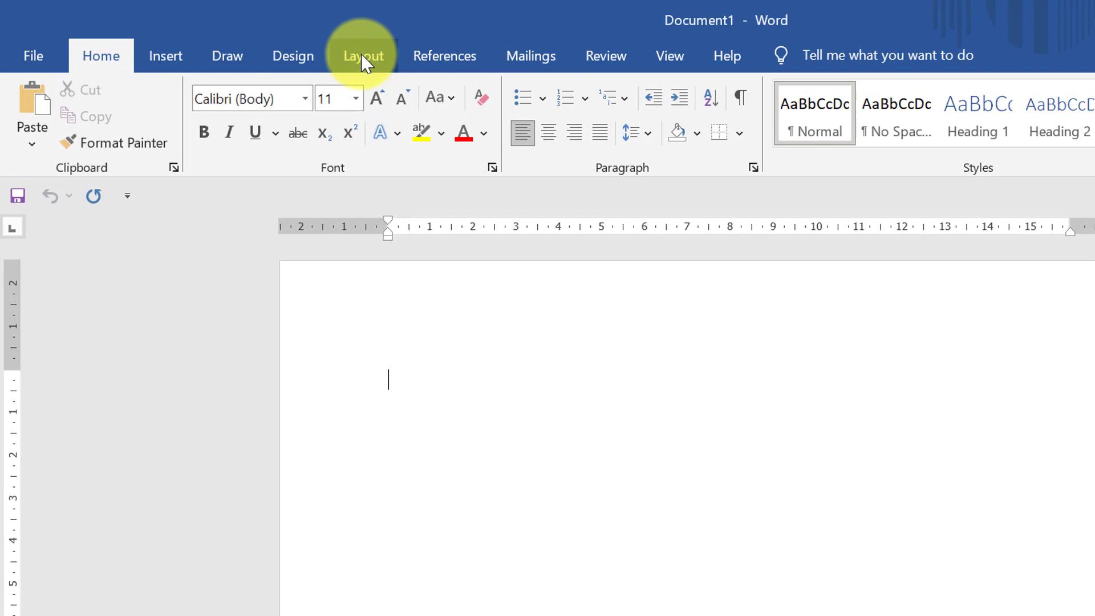
left_click(49, 134)
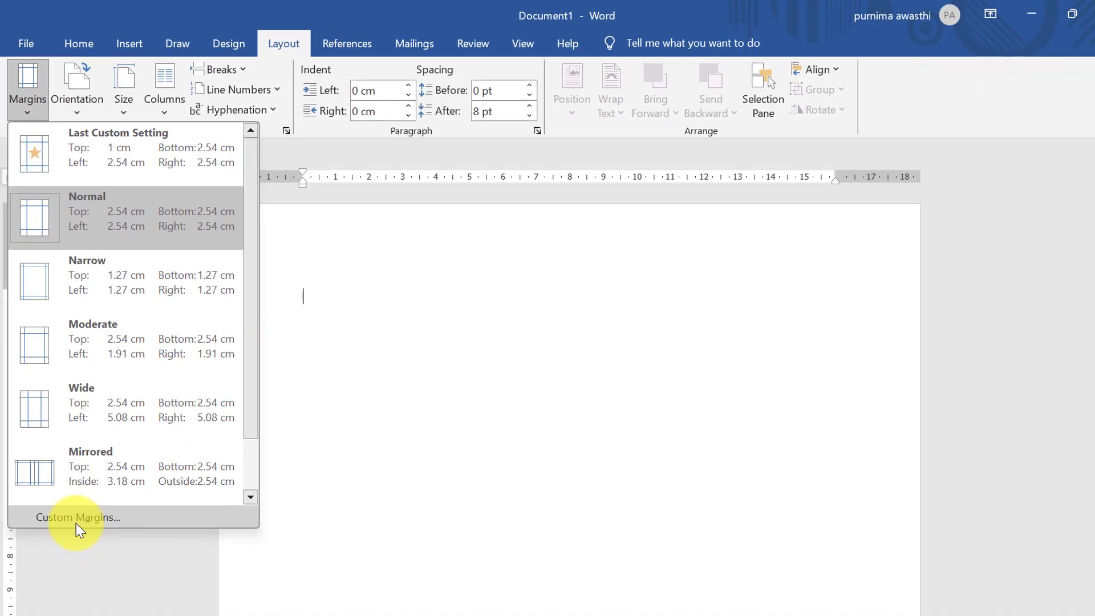
left_click(74, 516)
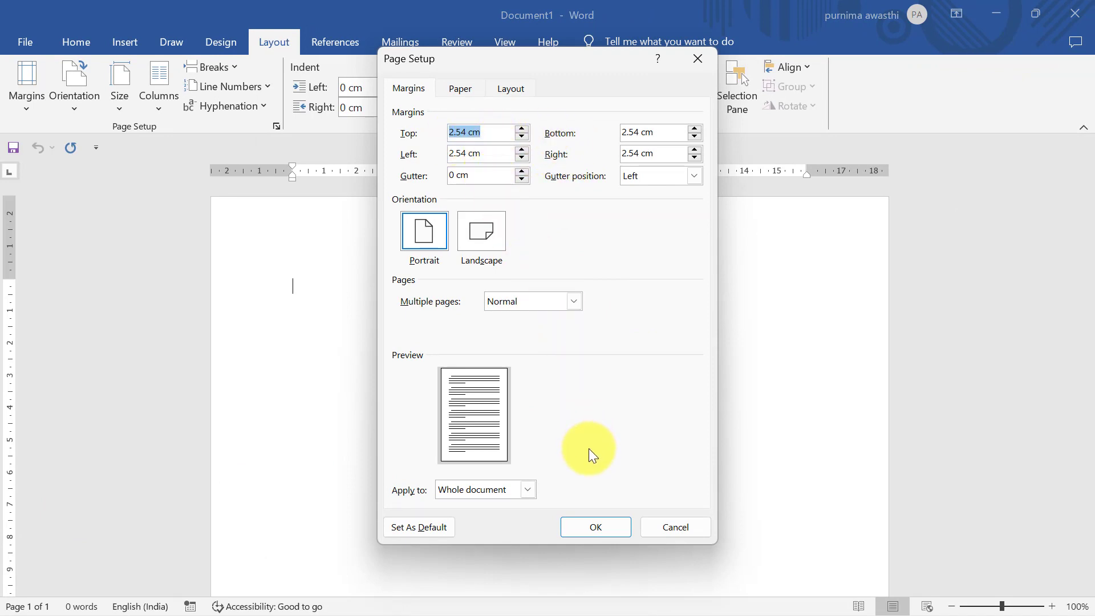
left_click(598, 527)
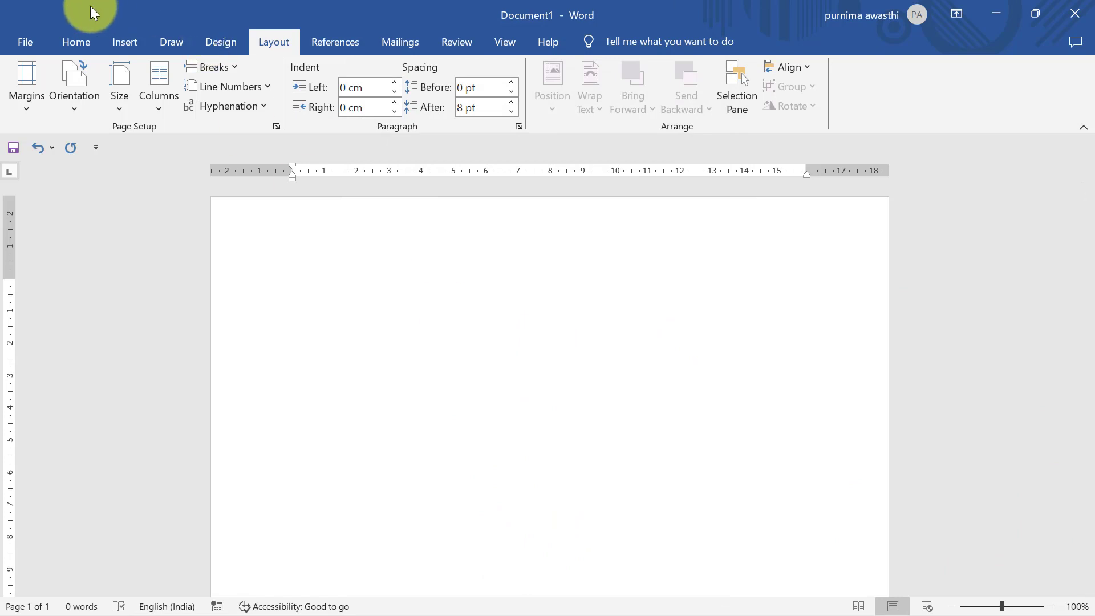
- Set the typing font size to 12 and replace Calibri with Arial
left_click(81, 42)
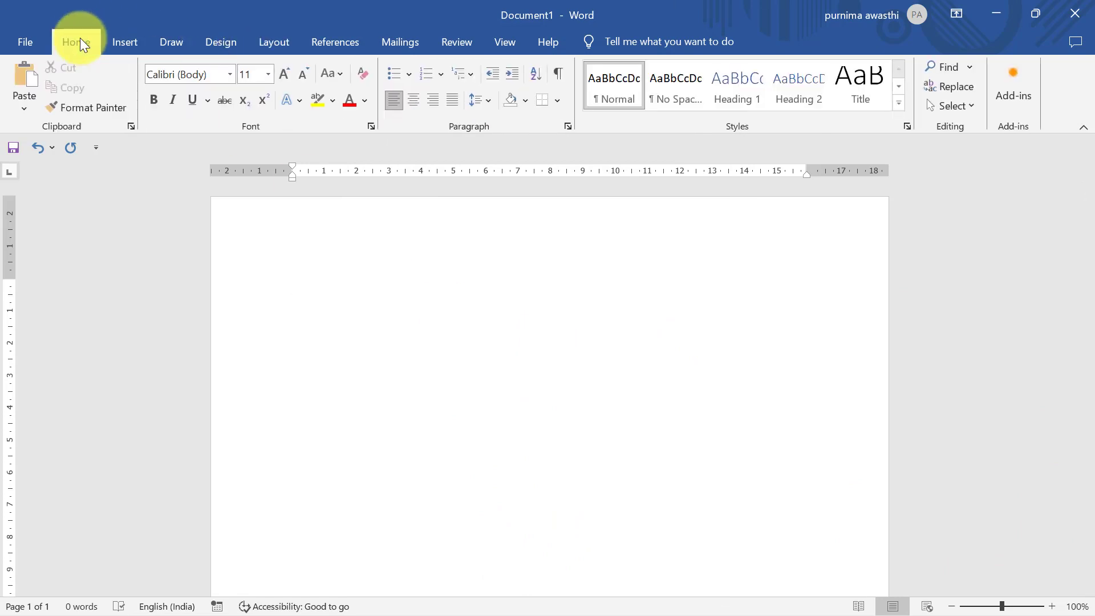
left_click(279, 81)
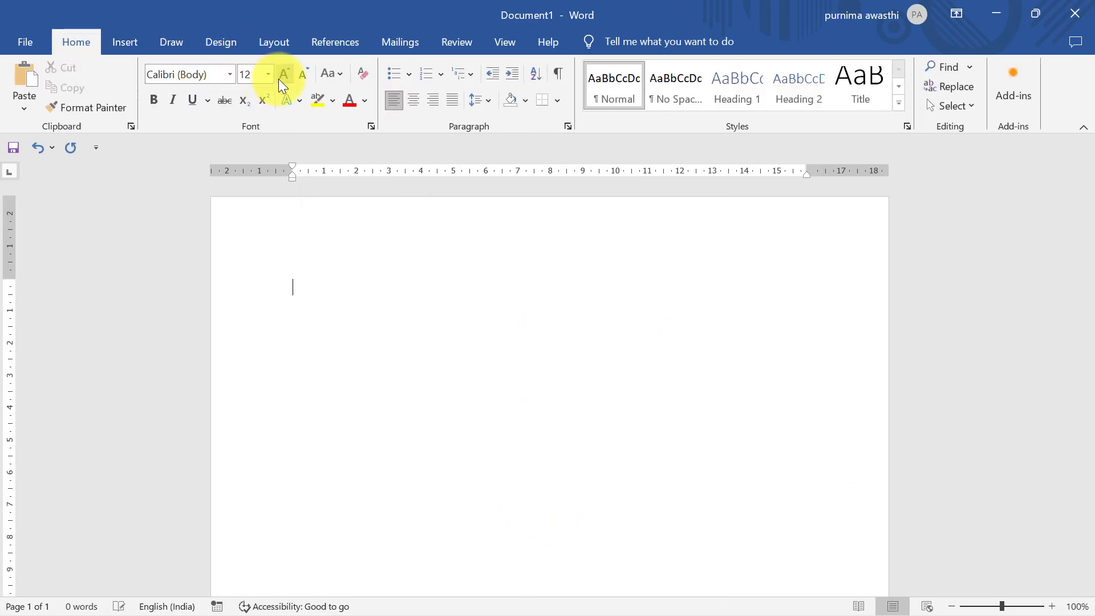
left_click(232, 75)
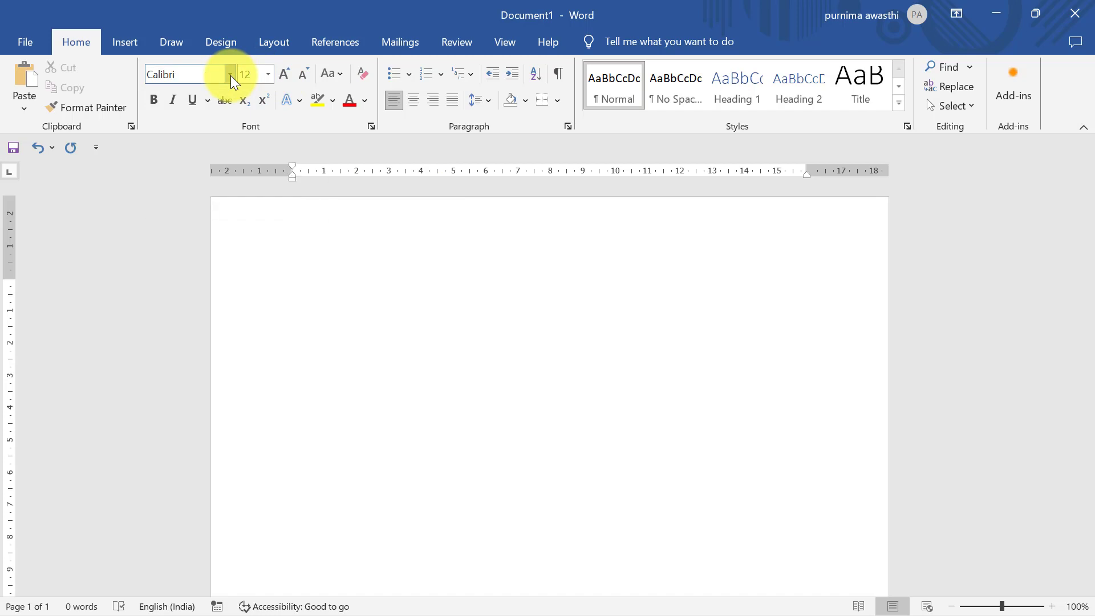
left_click(201, 73)
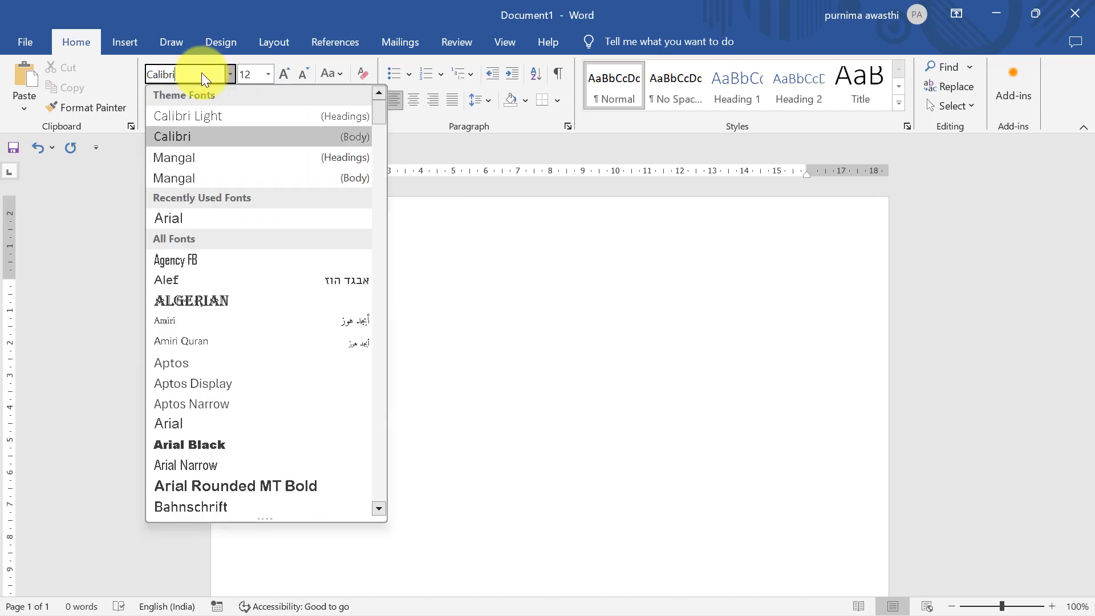
key("BackSpace")
key("BackSpace")
key("BackSpace")
type("Arial")
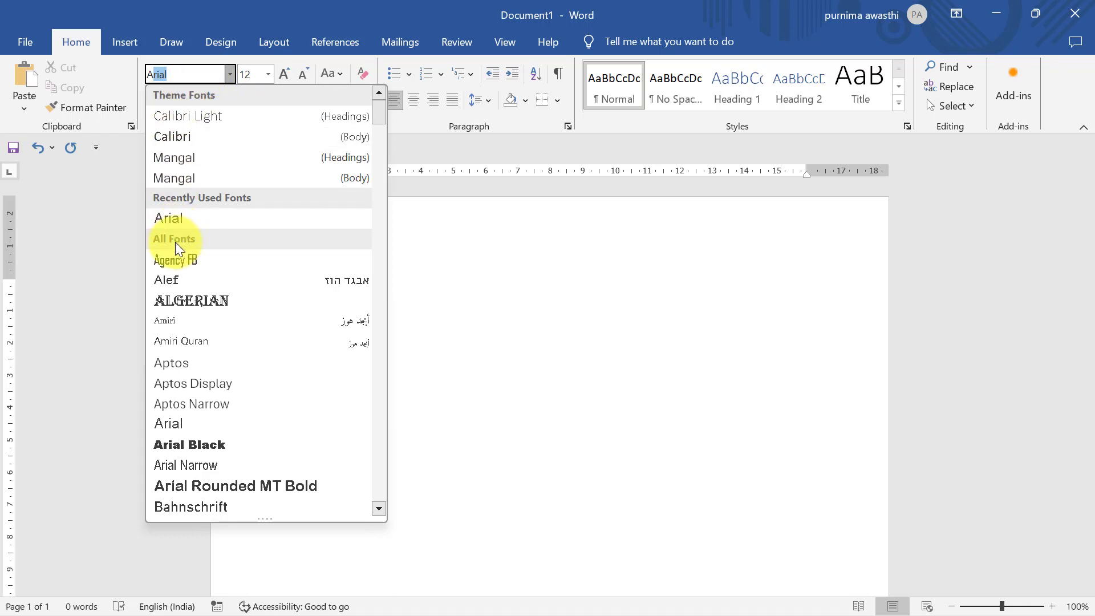
left_click(178, 219)
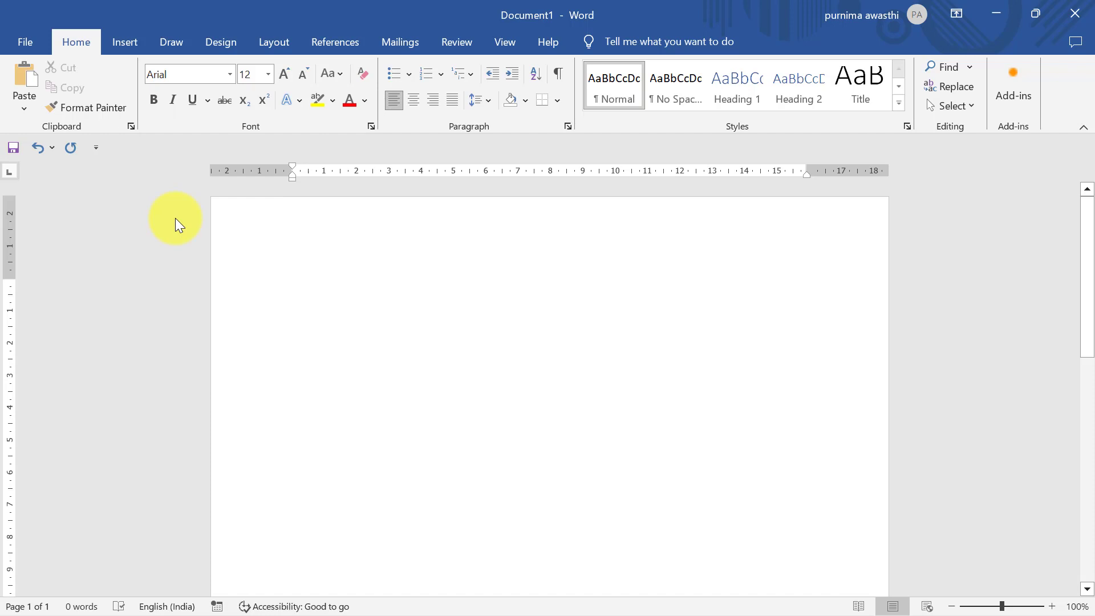
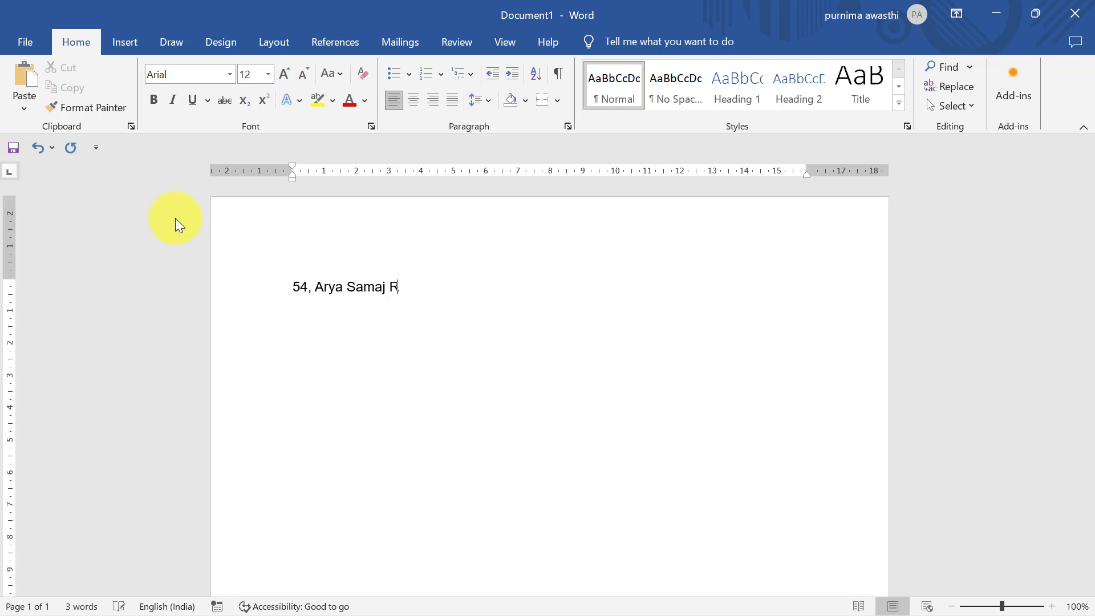
- Type the sender's two-line street and city address at the top
key("Return")
type("Kanpur (")
type("U.P)")
key("Return")
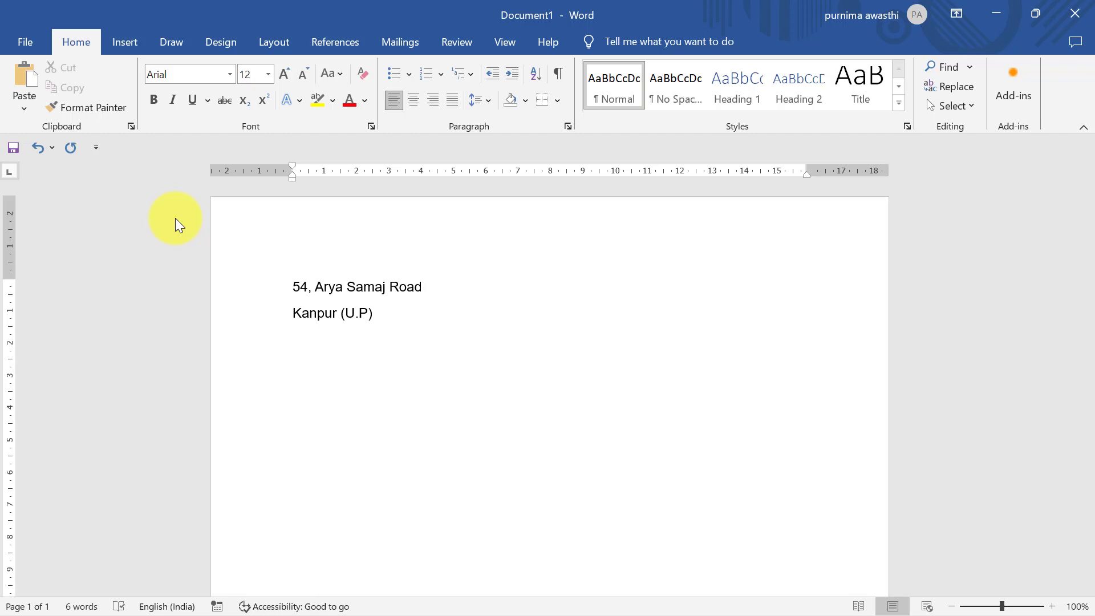
- Enter the date '10 October 2023', correcting 'october' to 'October' via the spelling suggestion
type("!")
type("0")
key("BackSpace")
key("BackSpace")
type("10 ")
type("octo")
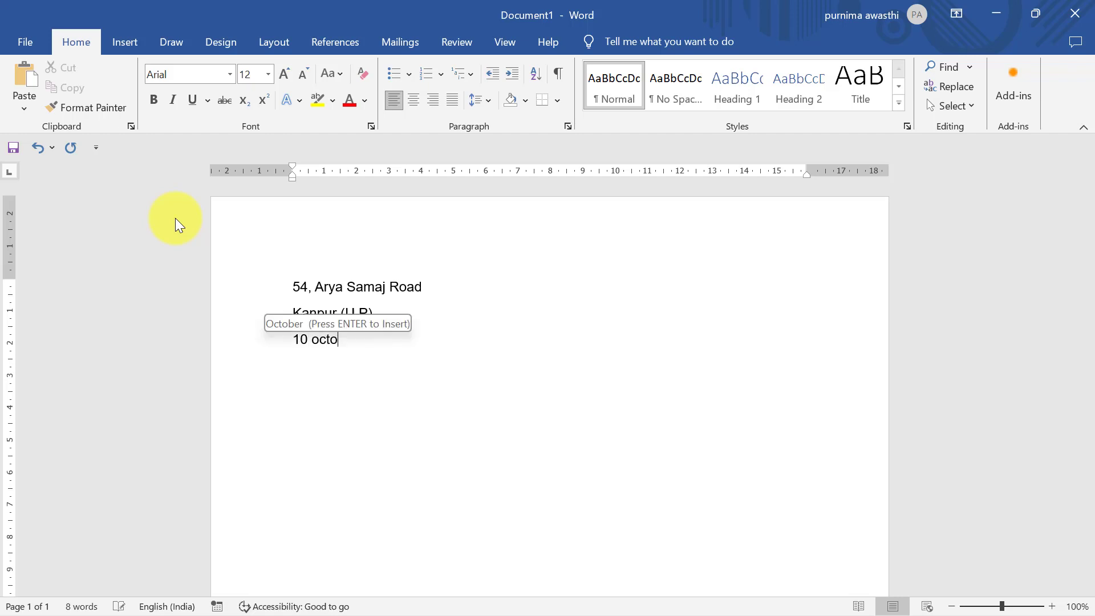
type("ber")
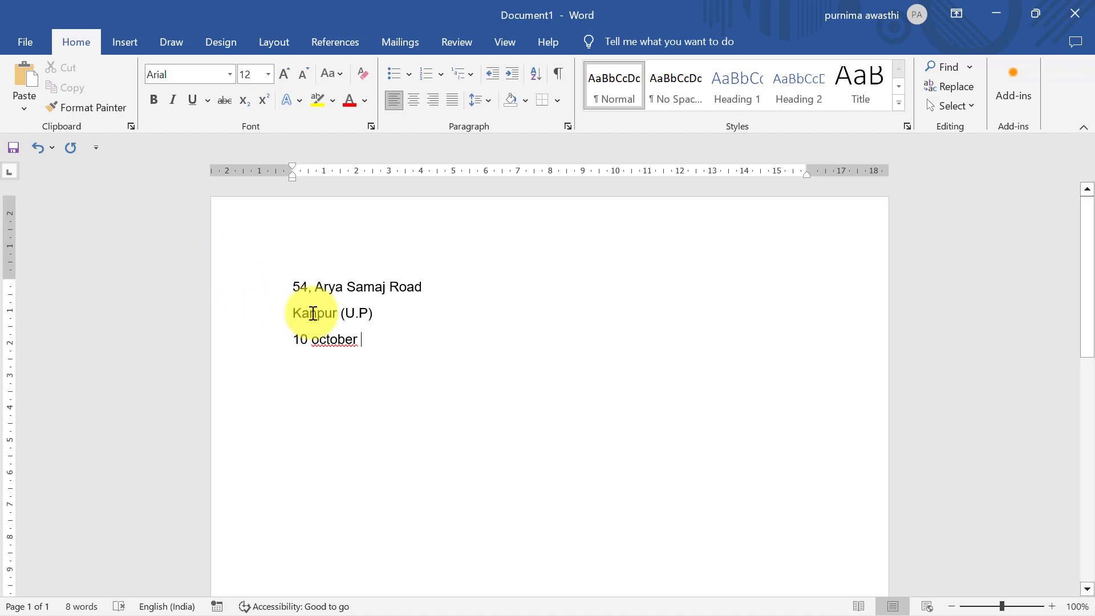
right_click(336, 337)
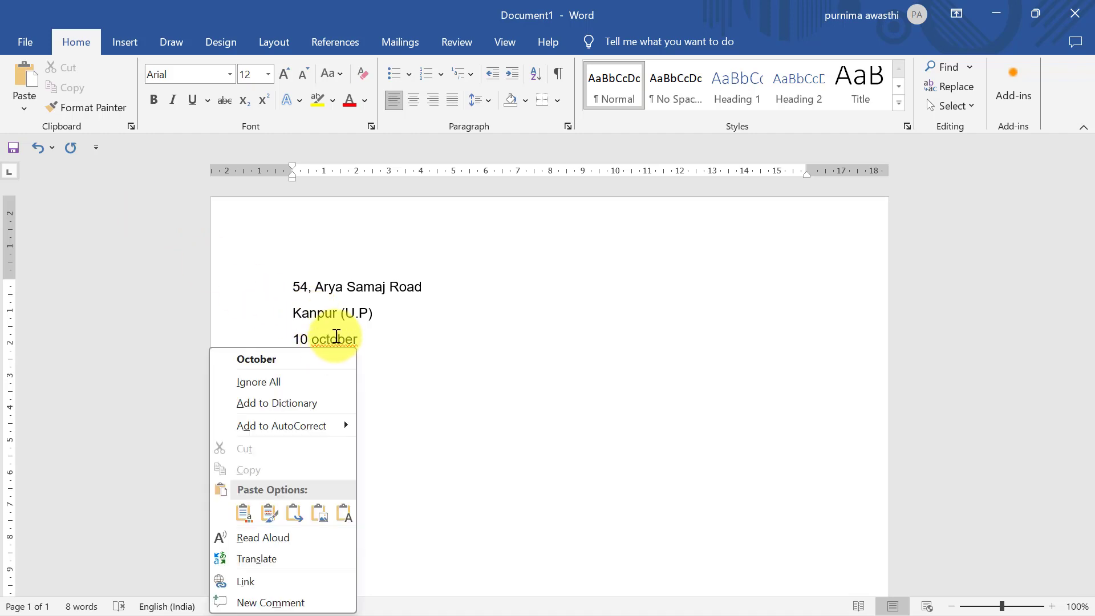
left_click(303, 358)
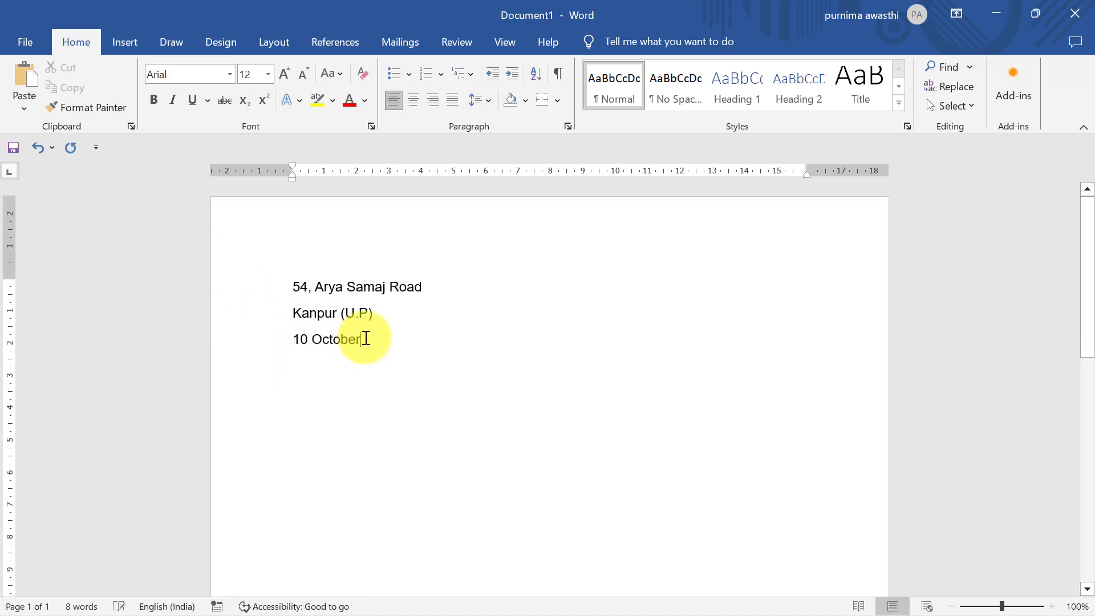
type("202")
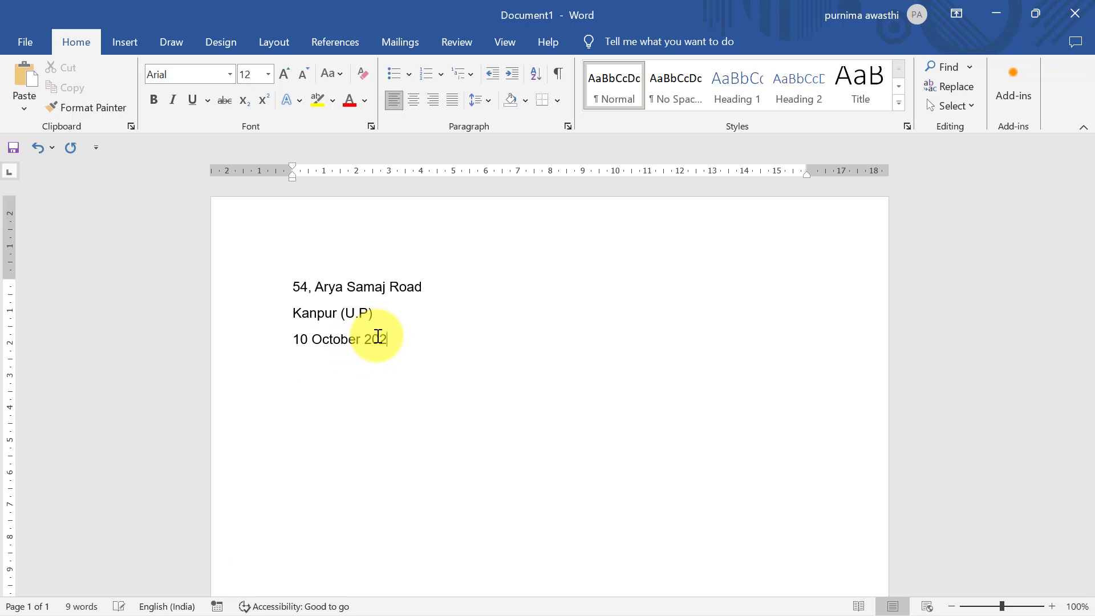
type("3")
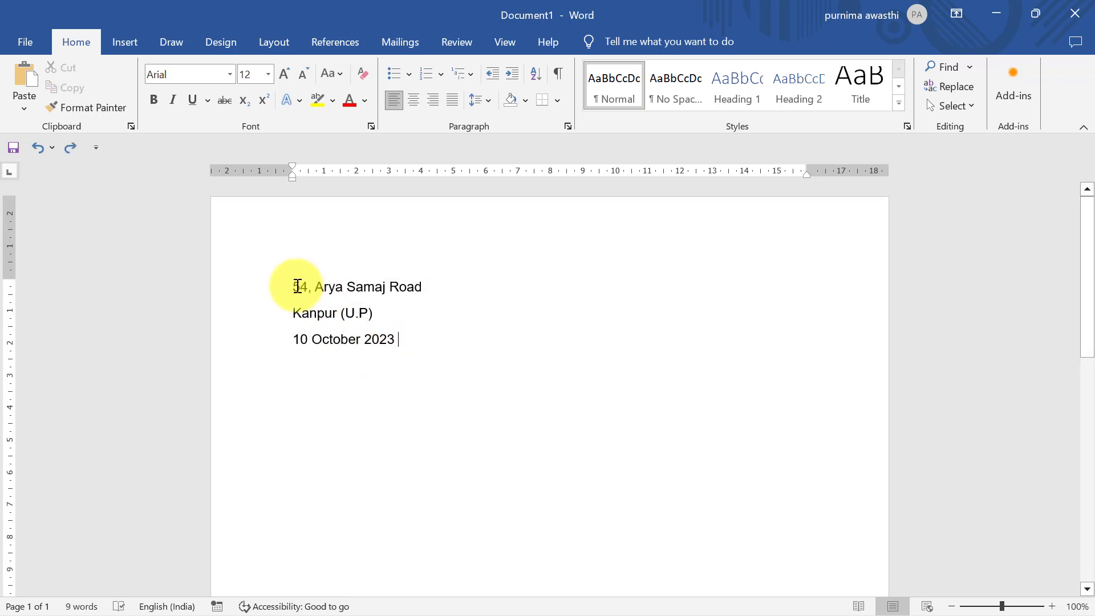
- Right-align the two address lines and the date, then add a new line below
left_click_drag(293, 287, 398, 340)
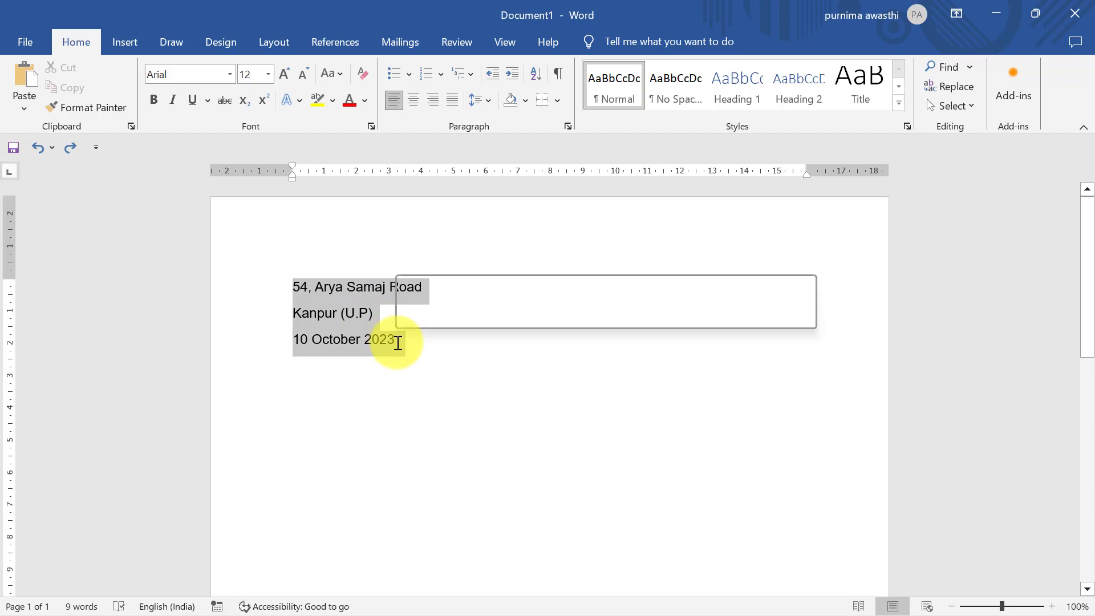
left_click(432, 107)
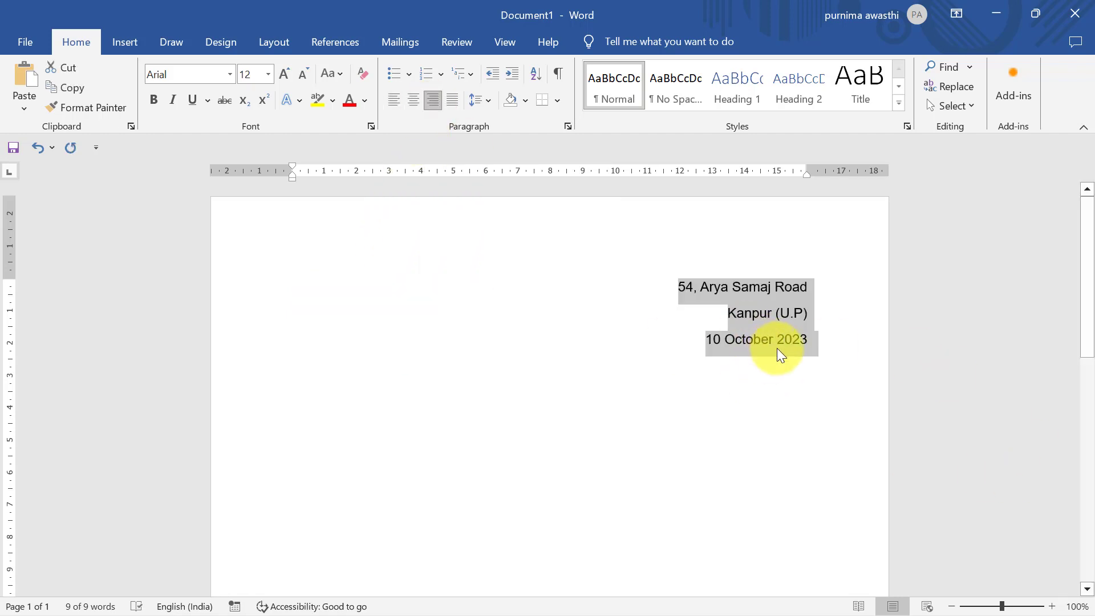
left_click(823, 342)
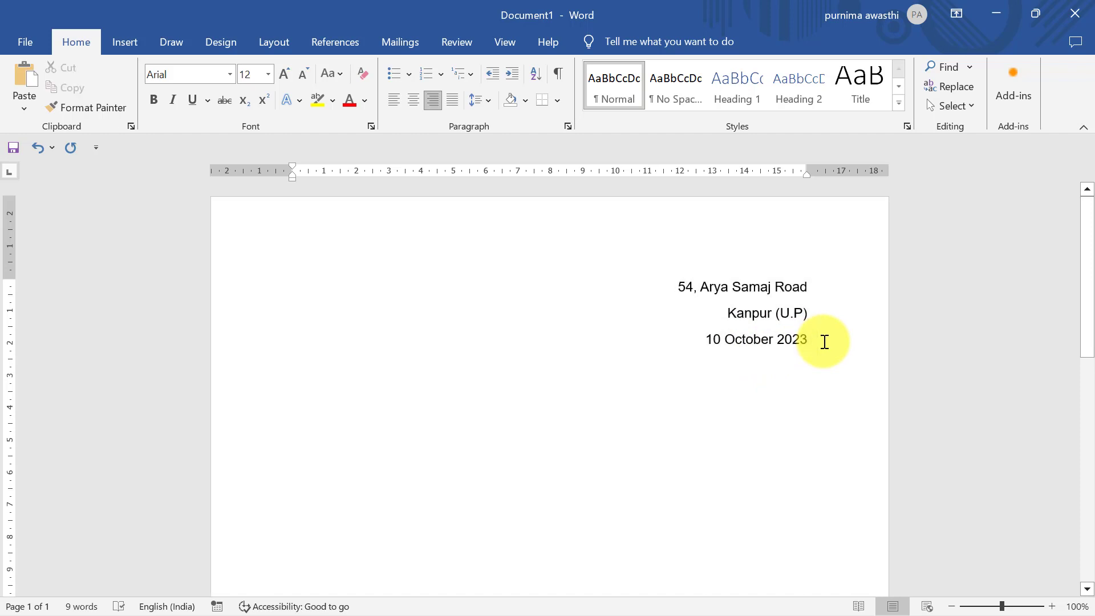
key("Return")
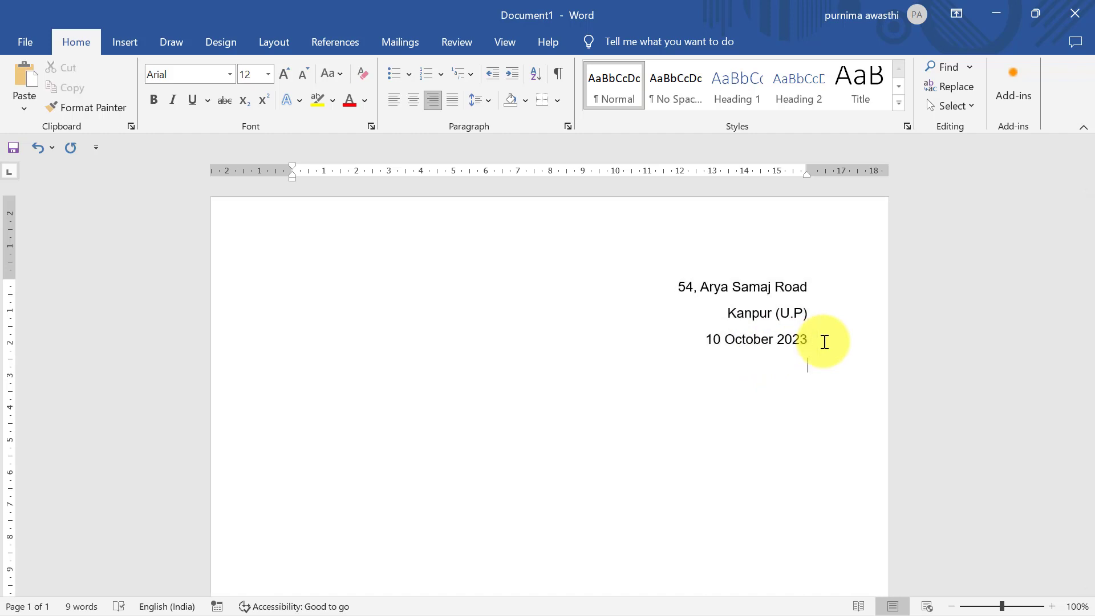
- Type left-aligned recipient lines 'The Manager', 'Royal Restaurant', 'Kanpur (U.P)', capitalising Manager
left_click(392, 102)
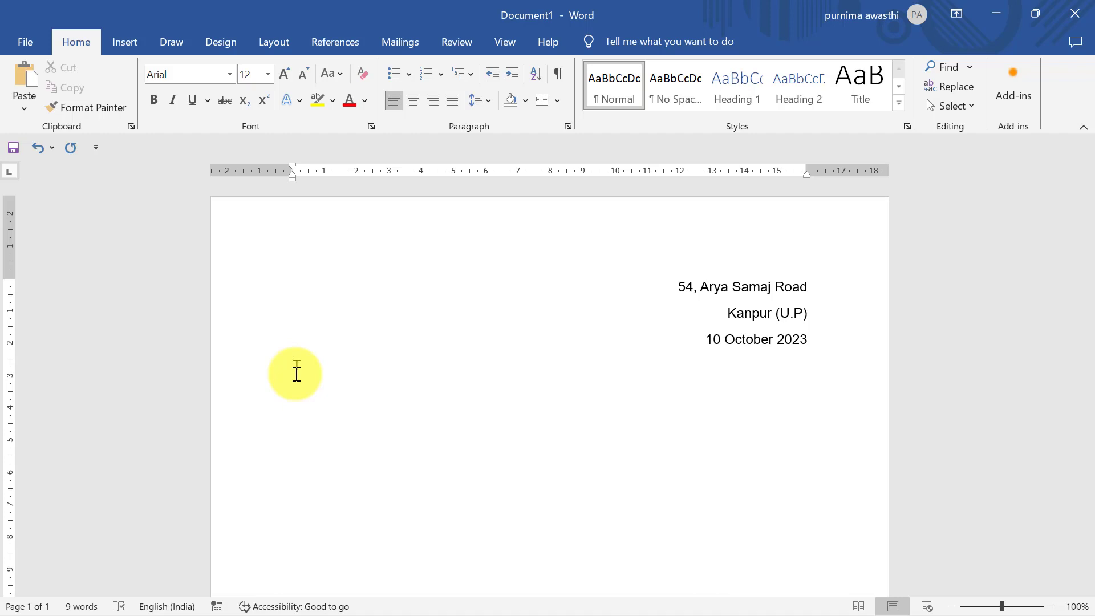
type("The man")
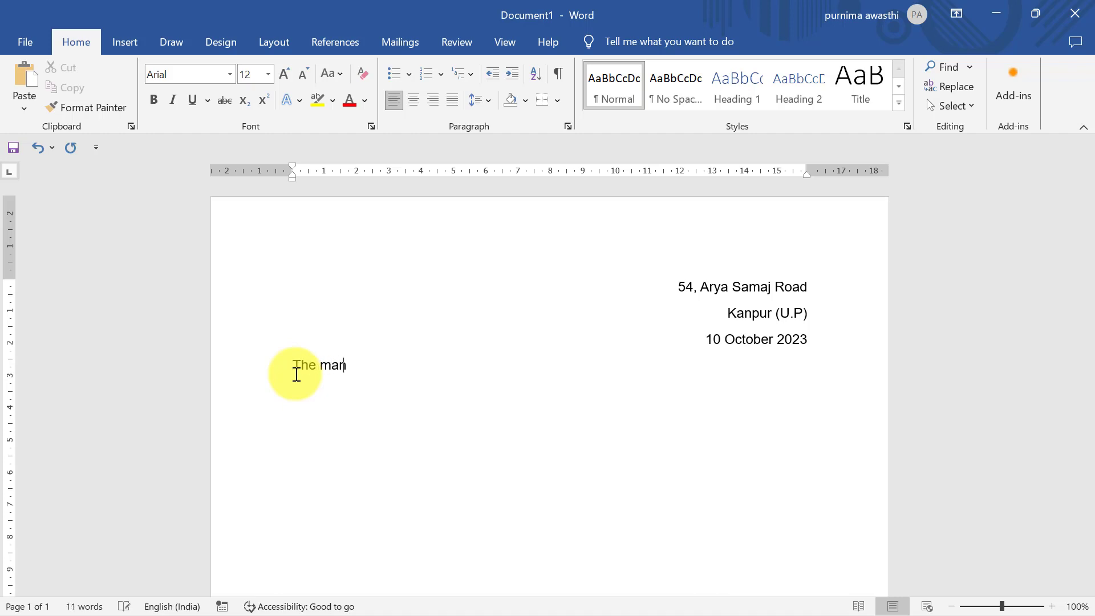
type("ager")
type("R")
type("oyal")
type(" Restaurant")
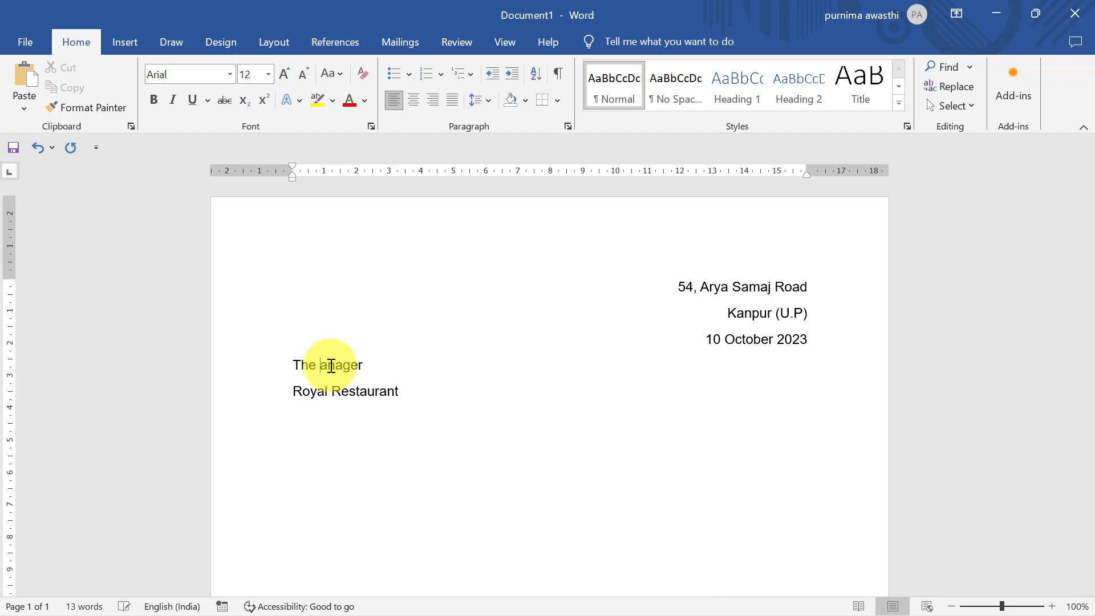
left_click(332, 365)
key("BackSpace")
type("M")
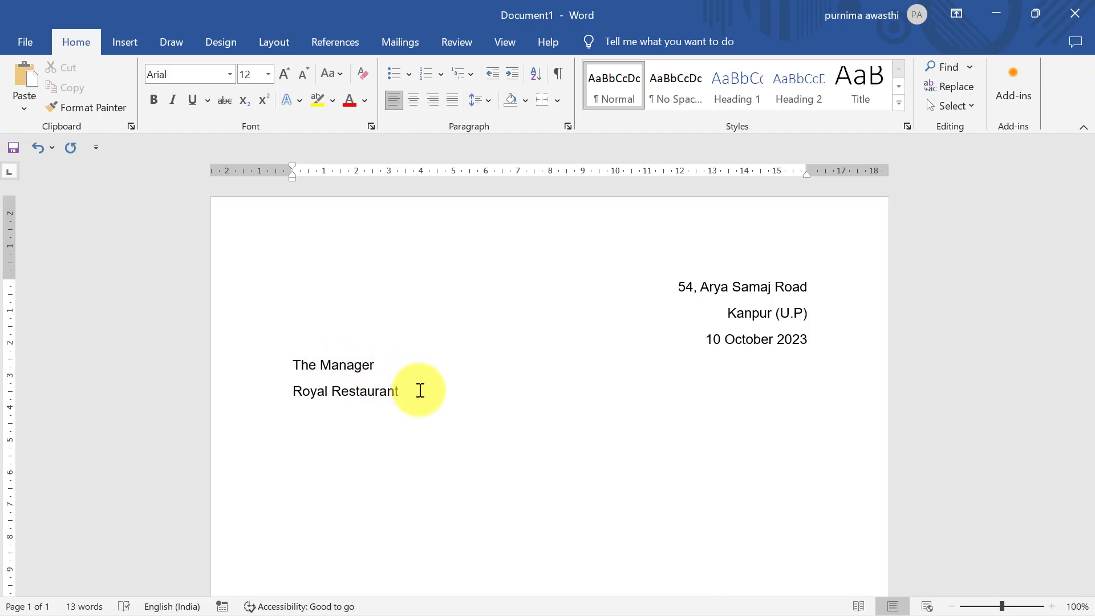
key("Return")
type("Kanpur (U.")
type("P)")
key("Return")
key("Return")
- Add salutation 'Dear Sir / Madam,' and subject line 'Subject : (Complain About Restaurant Service)'
type("Dear ")
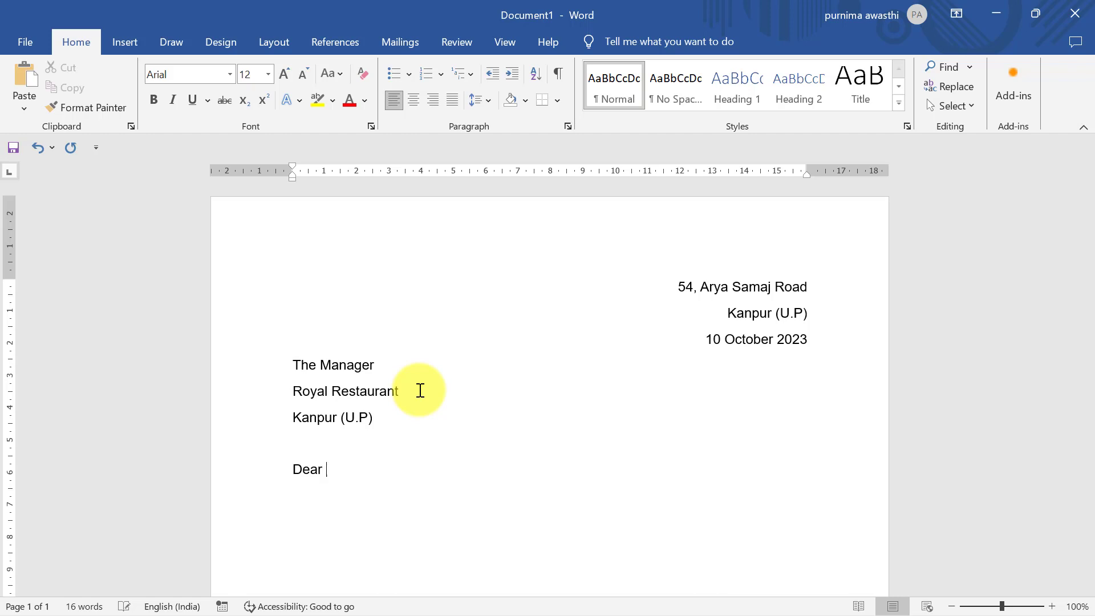
type("Sir")
type(" / Madam,")
key("Return")
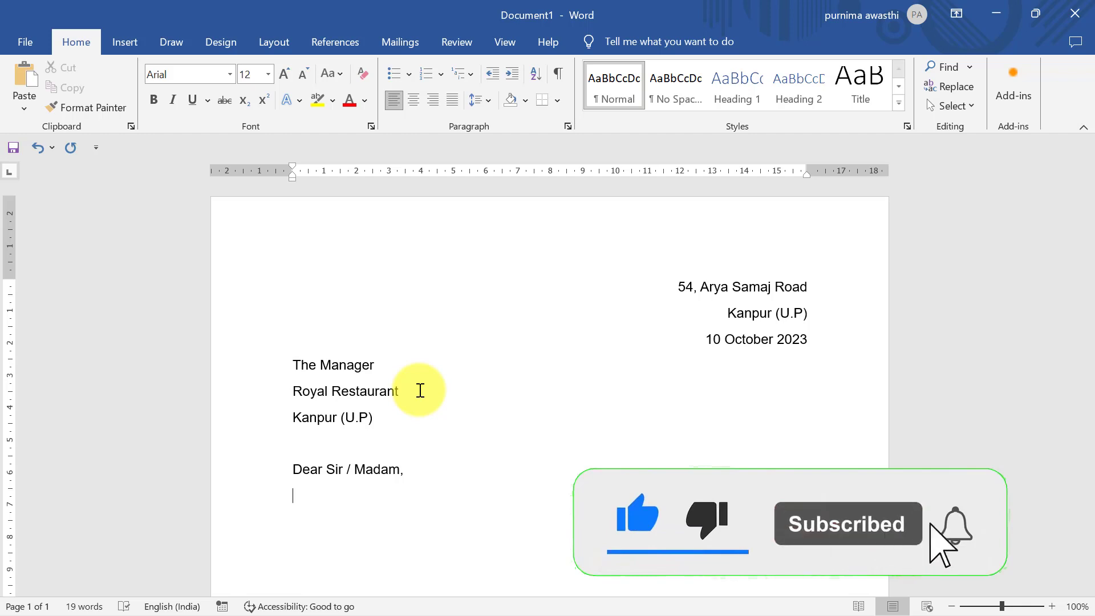
type("su")
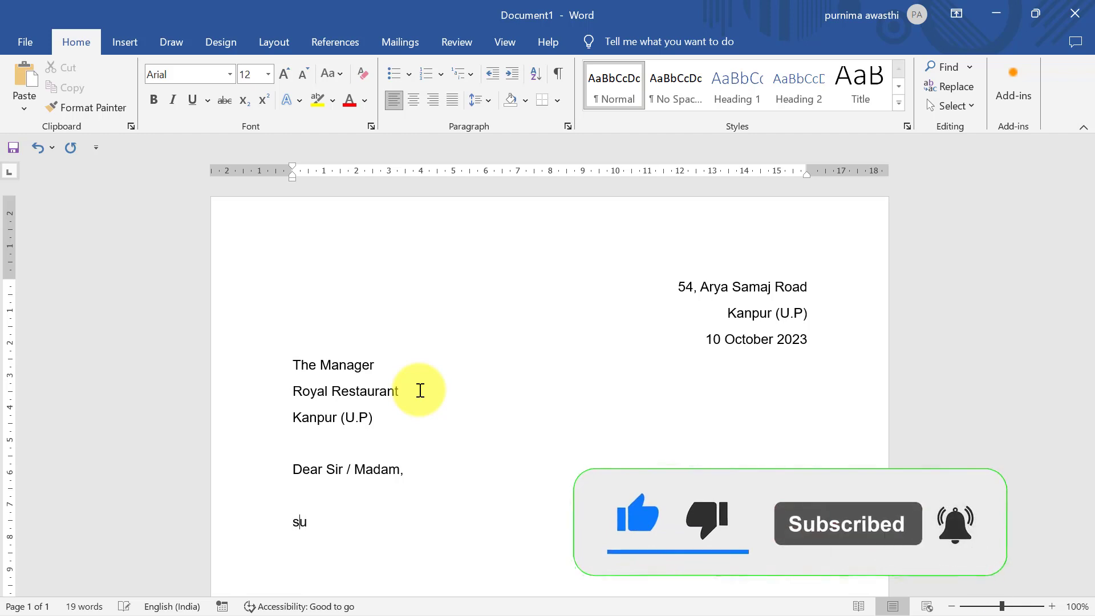
type("bj")
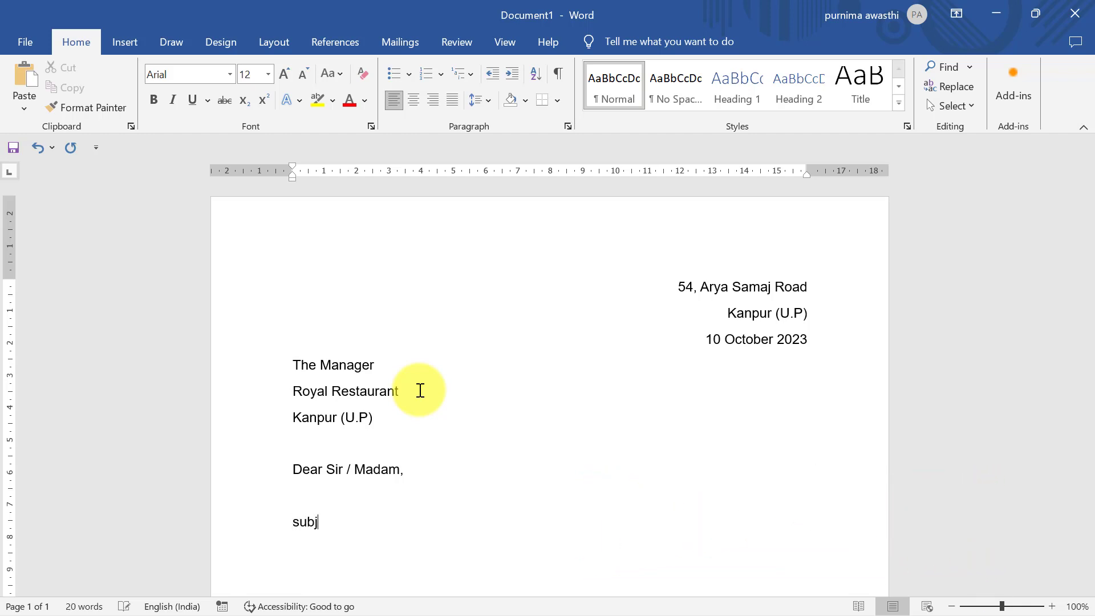
type("c")
type("y")
key("BackSpace")
key("BackSpace")
type("ect ")
type(": ")
type("(complain")
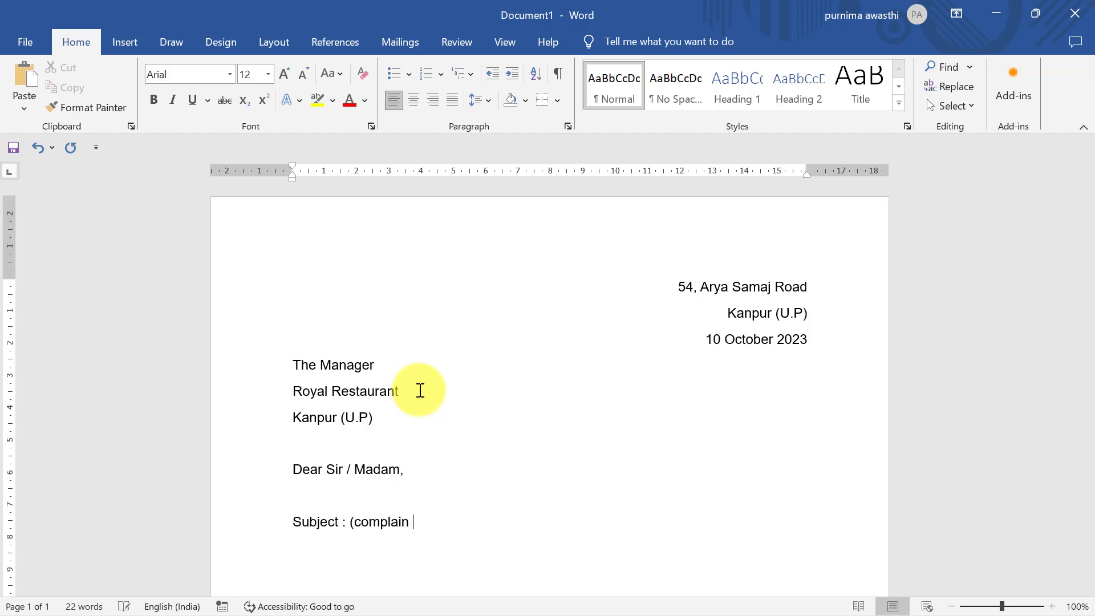
left_click(363, 522)
key("BackSpace")
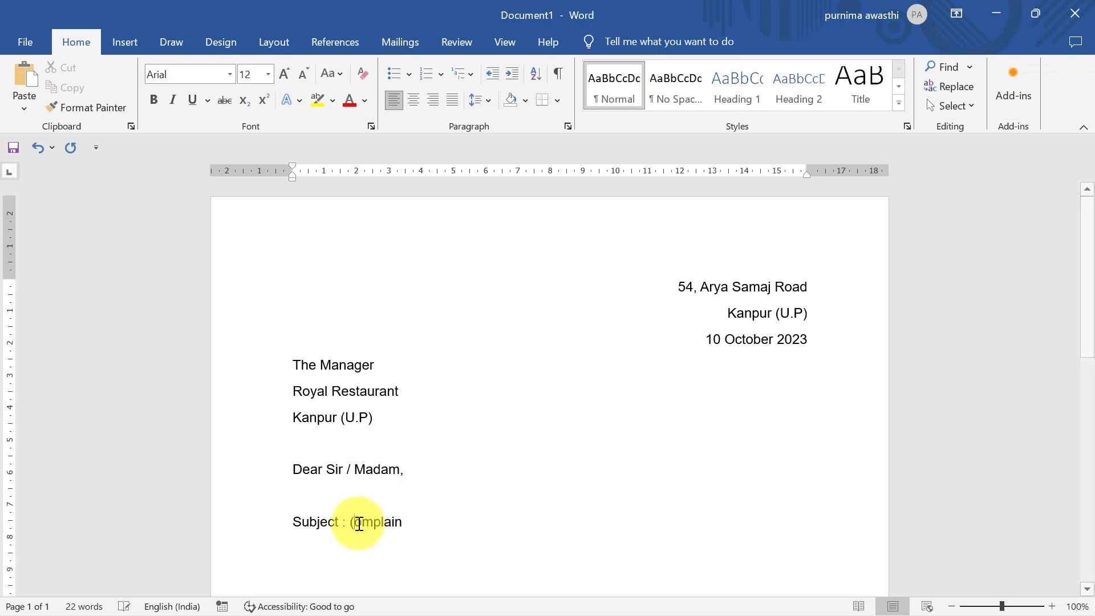
type("Complain About")
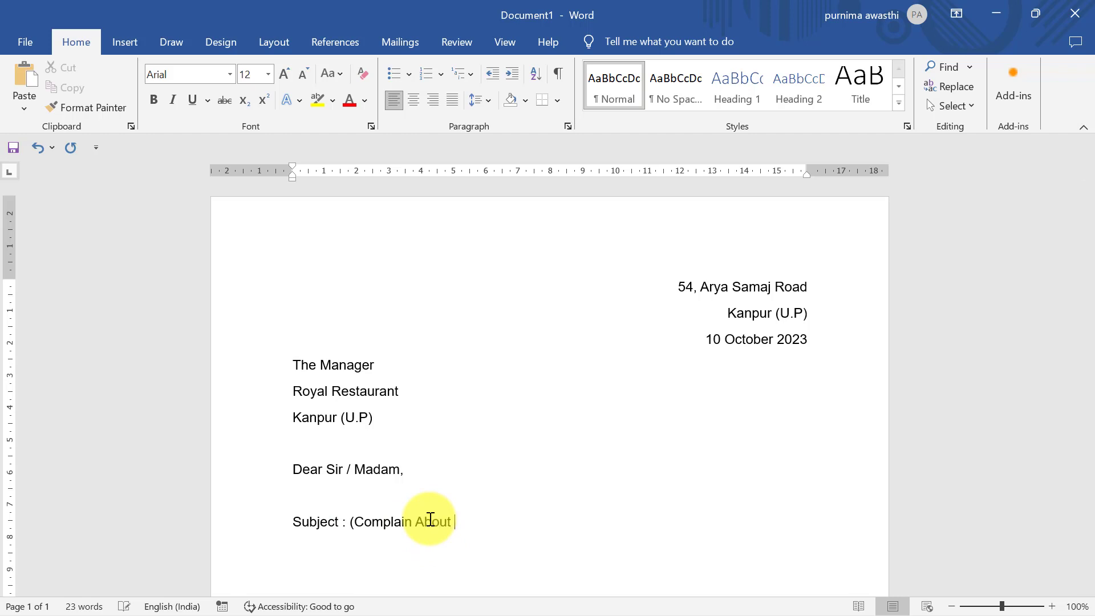
type(" Restaurant")
type(" Service)")
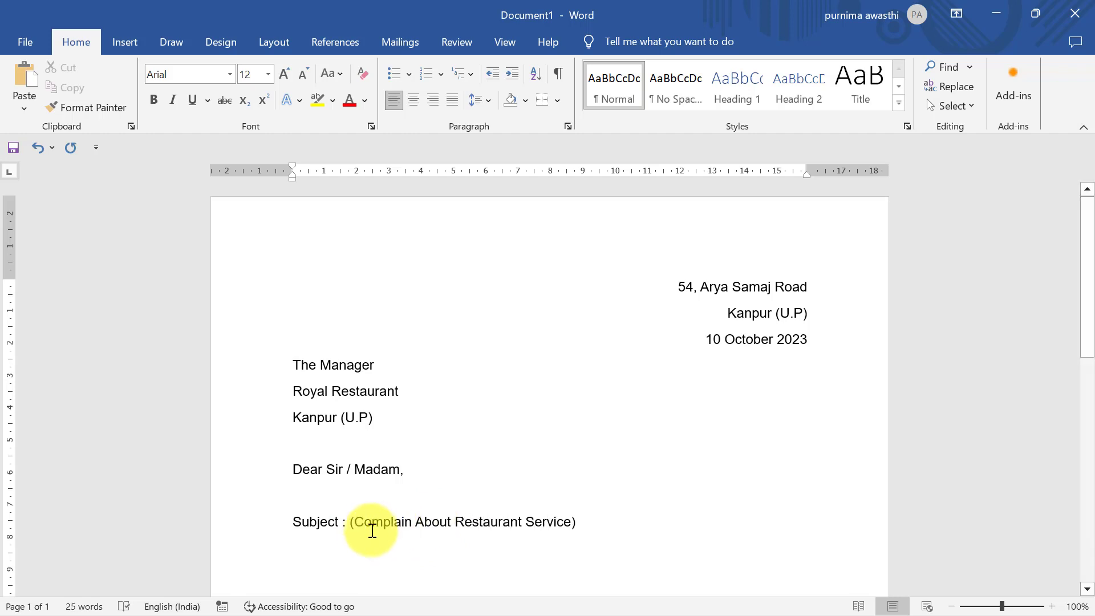
- Centre the subject line and accept the grammar fix changing 'Subject :' to 'Subject:'
left_click_drag(294, 521, 599, 528)
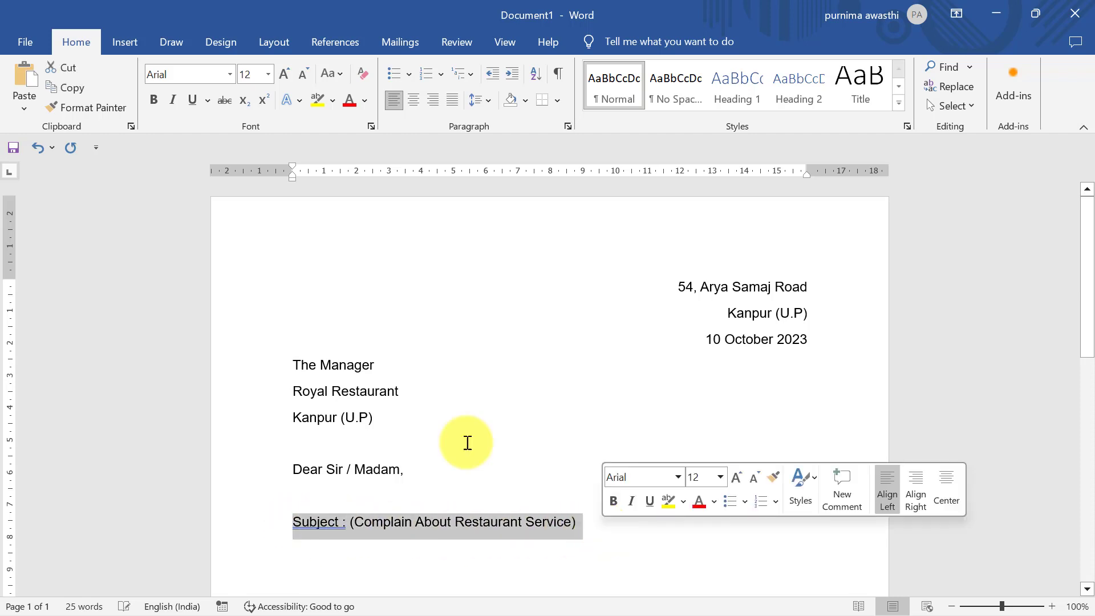
left_click(414, 102)
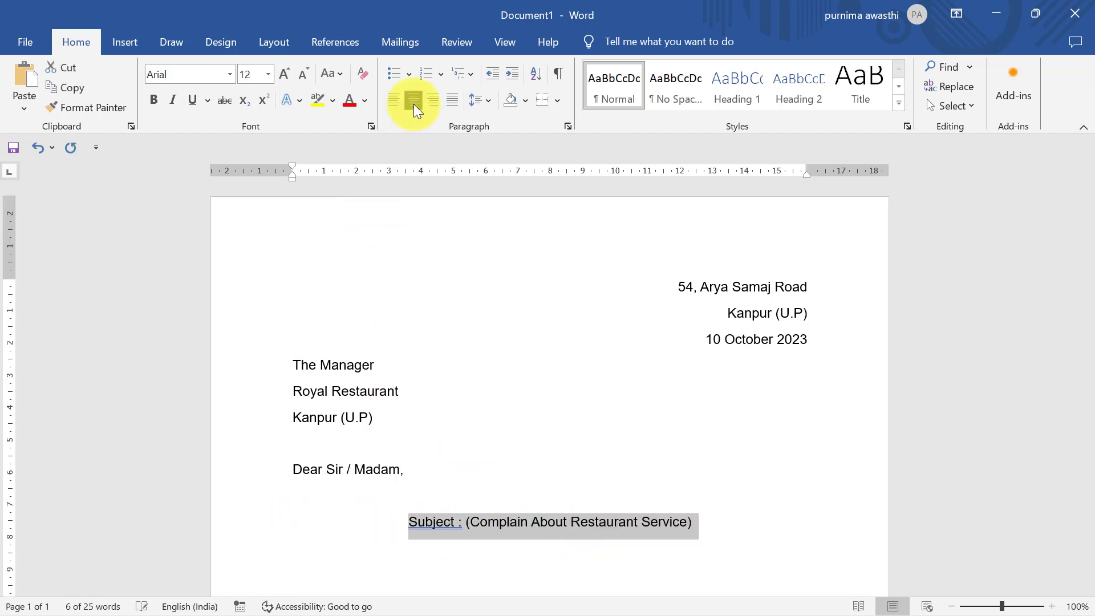
left_click(440, 522)
right_click(440, 522)
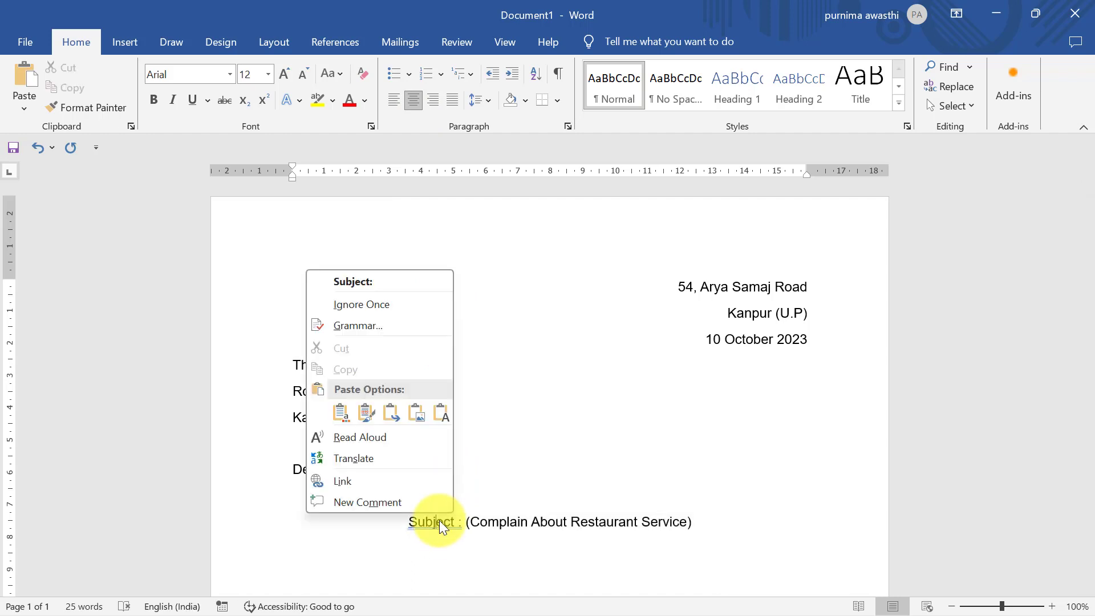
left_click(365, 282)
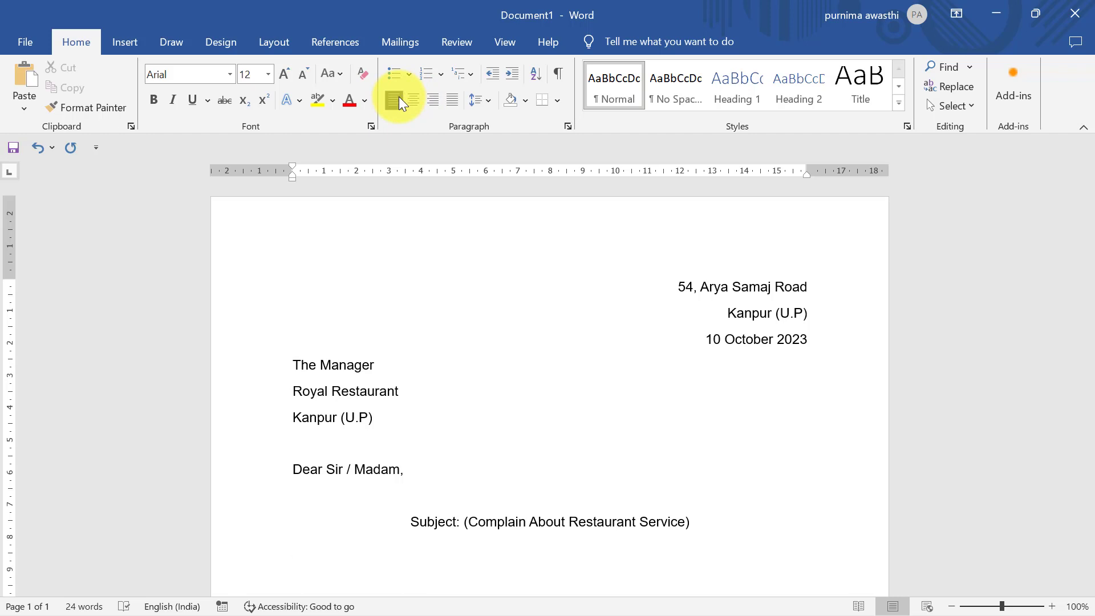
- Type 'I am writing to complain about a meal we had in your restaurant Yesterday.'
type("I am writt")
key("BackSpace")
type("ing to compalin")
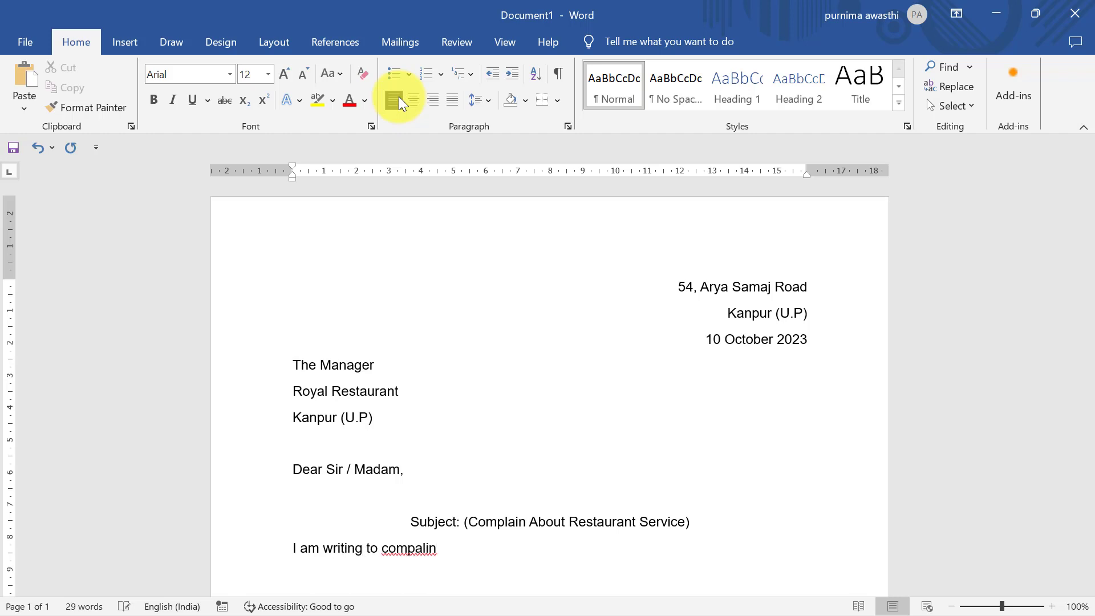
type(" to")
key("BackSpace")
key("BackSpace")
key("BackSpace")
right_click(399, 547)
left_click(355, 253)
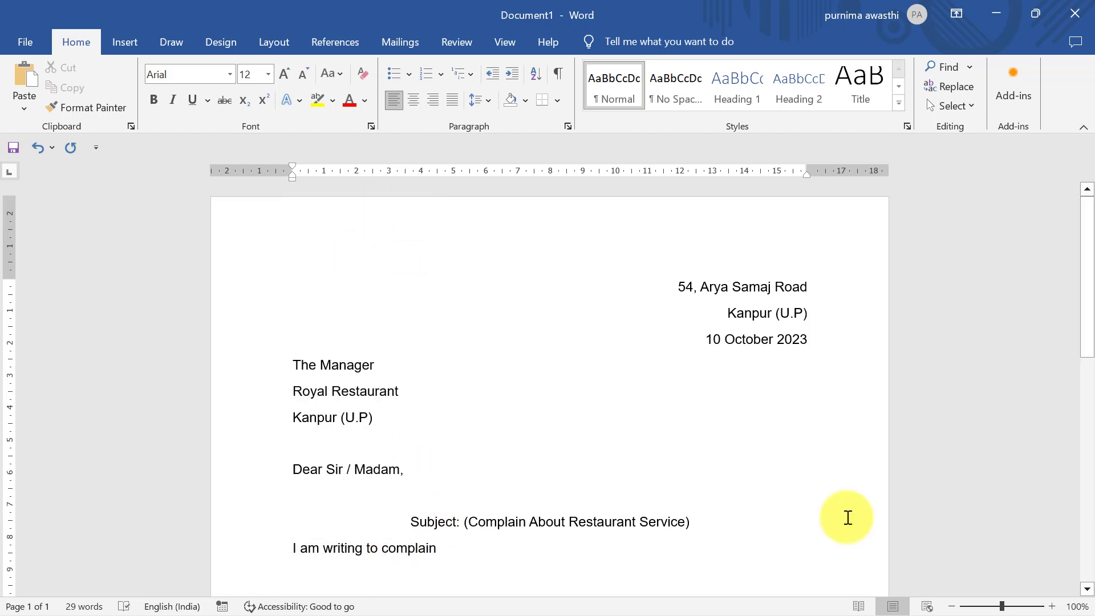
type("about a meal we")
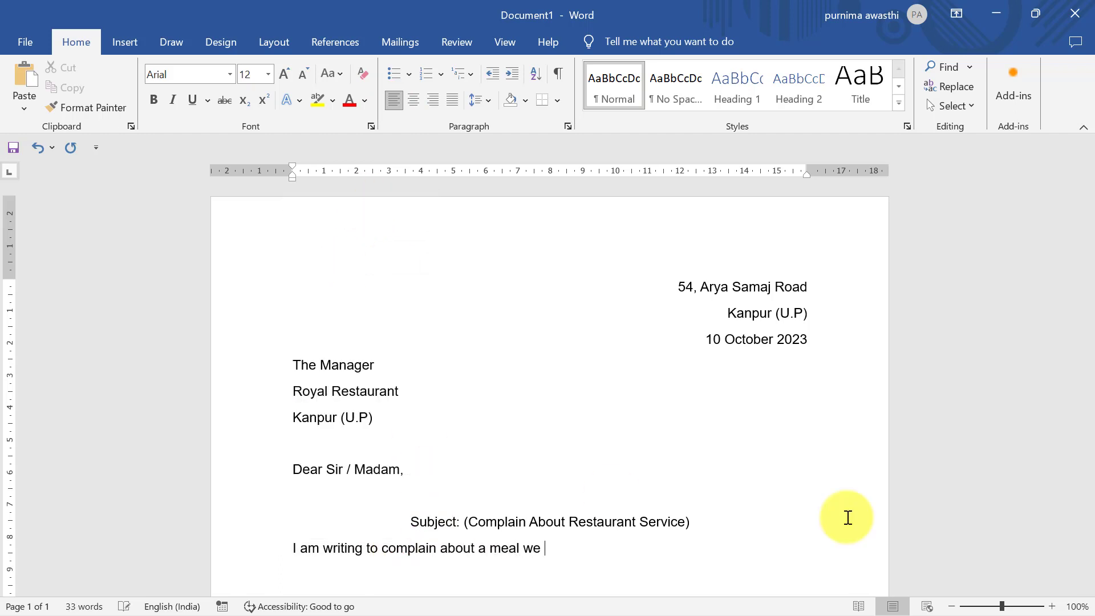
type(" had in your r")
type("estaurant ")
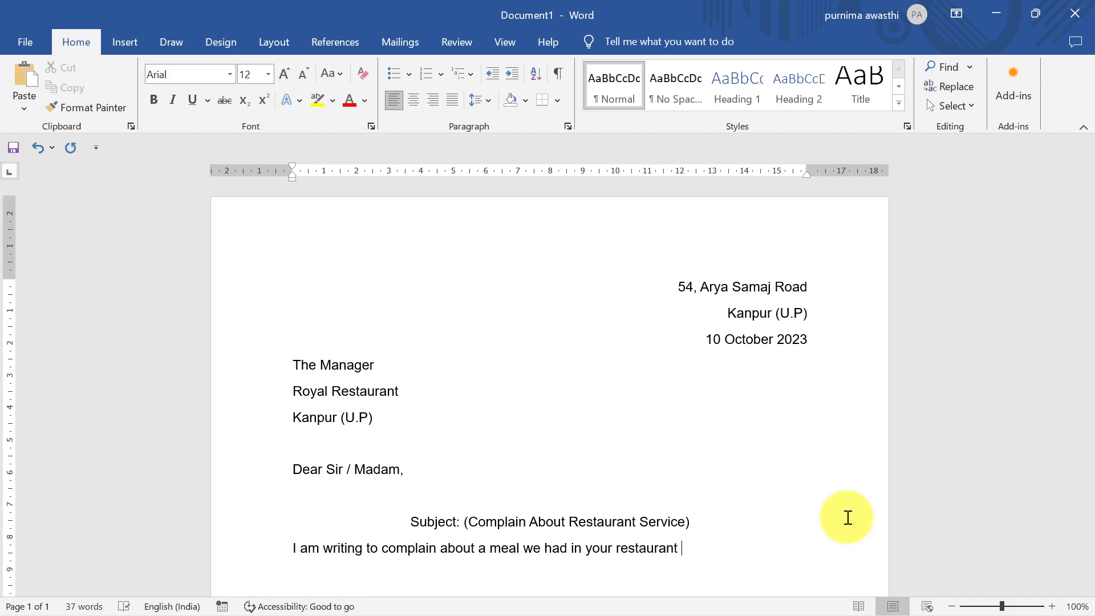
type("Yesterday.")
- Start with 'We' and paste the booking-delay, poor-food and rude-waiter paragraphs
type("We")
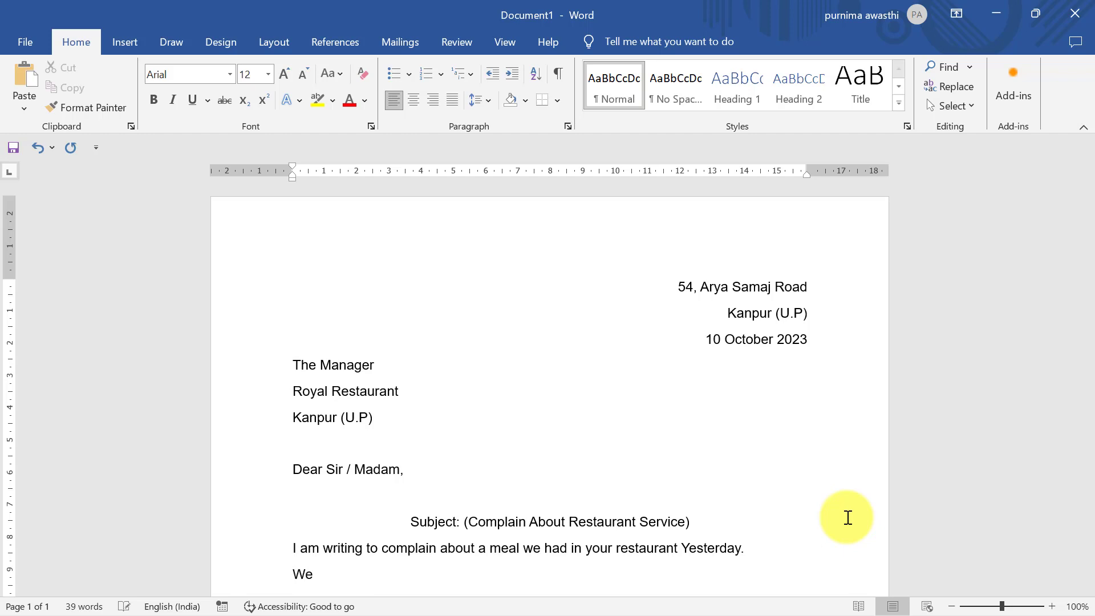
type("had booked a table for six but when we arrived there were no free tables and we had to wait for more than 30 minutes to sit down.")
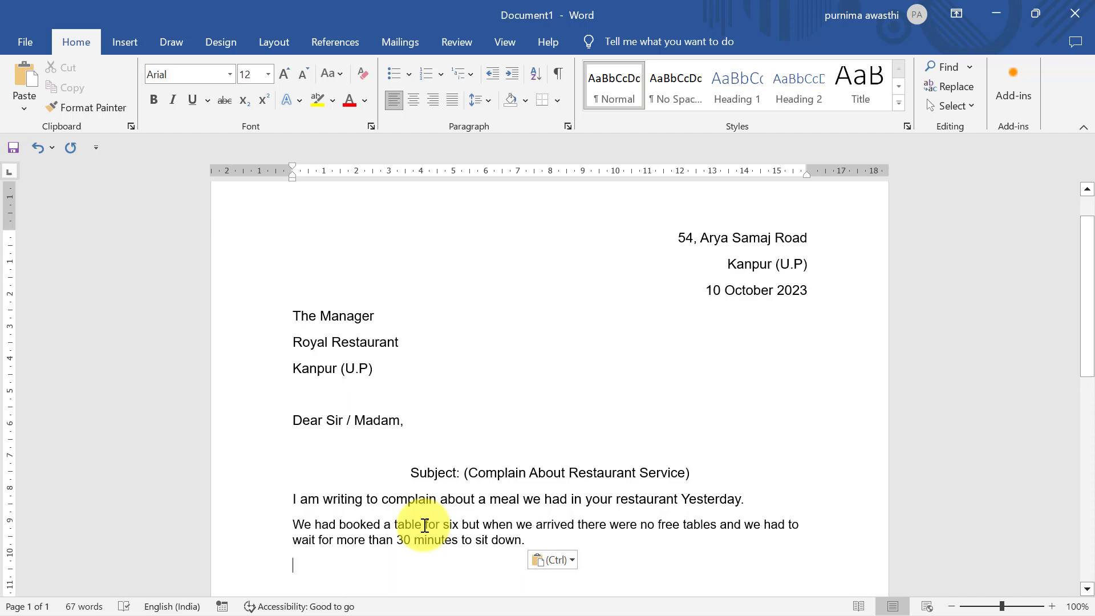
type("From a menu of 12 dishes only four were available there quality was poor. Dishes taste was awful and the waiter was rude when we told him about this. We have eaten in your restaurant several times in the past but this is the first time we have received such bad treatment. I am not asking for refund but I would like you to improve the quality of your dishes and service.")
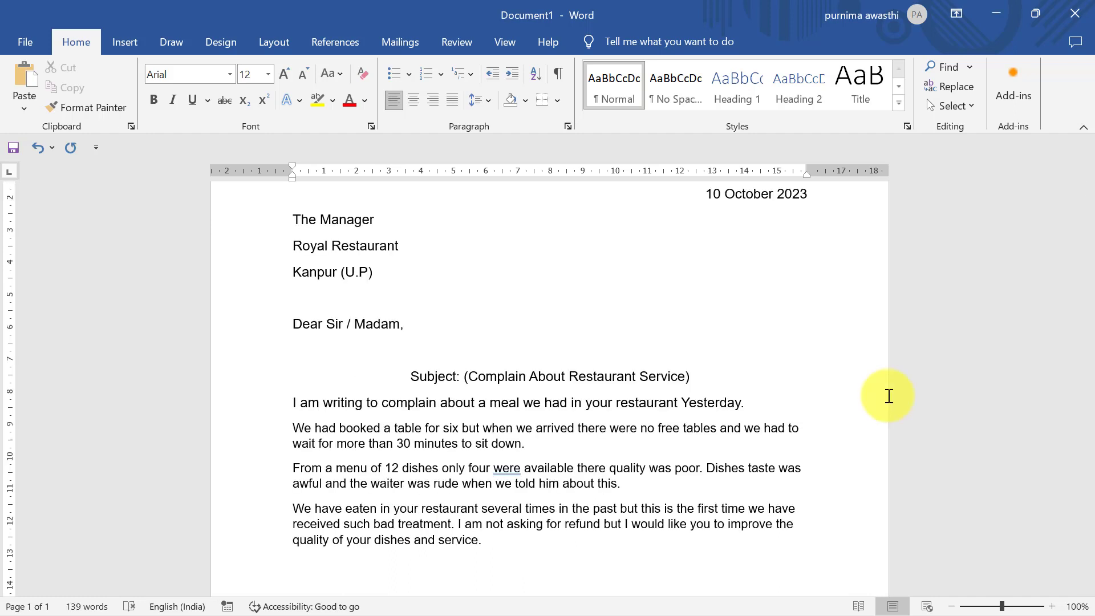
- Type the closing 'Your Faithfully' with the sender's name on the line below
left_click_drag(1088, 311, 1088, 380)
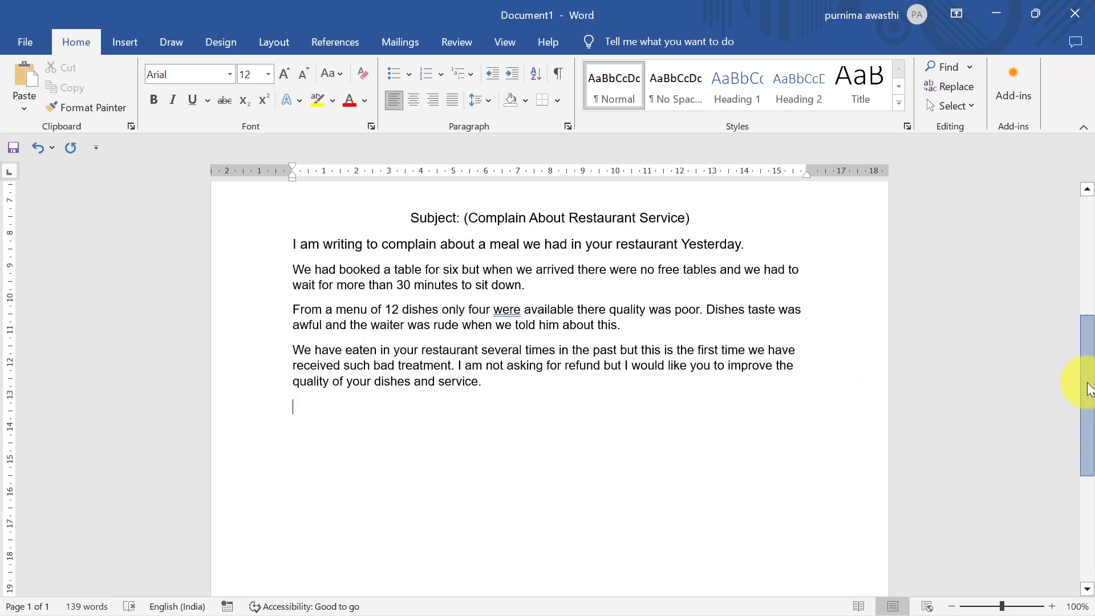
left_click(455, 485)
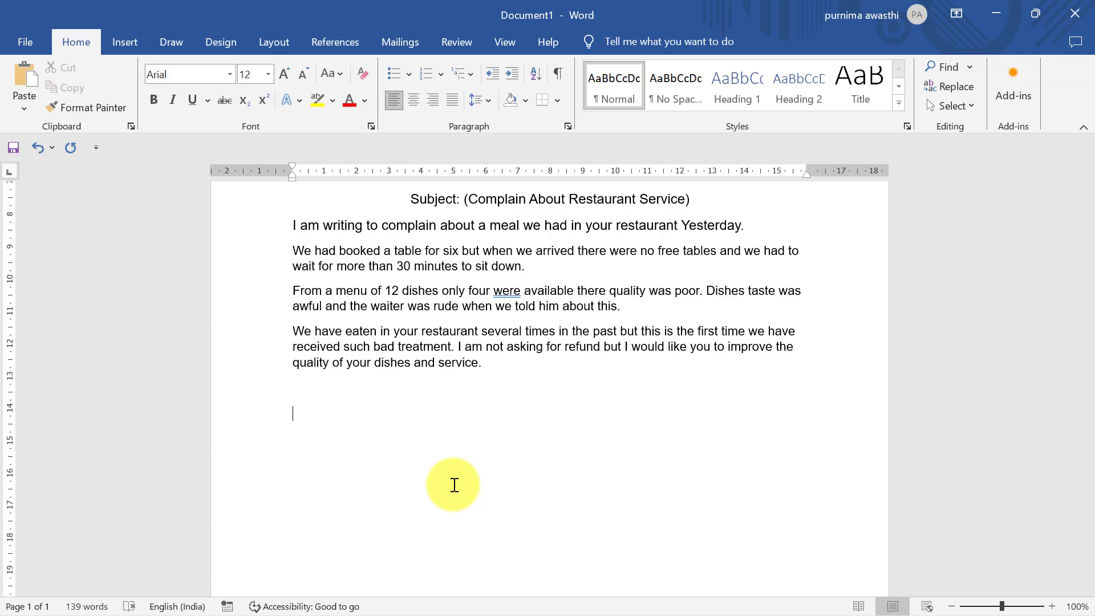
type("Your ")
type("Faithfully")
key("Return")
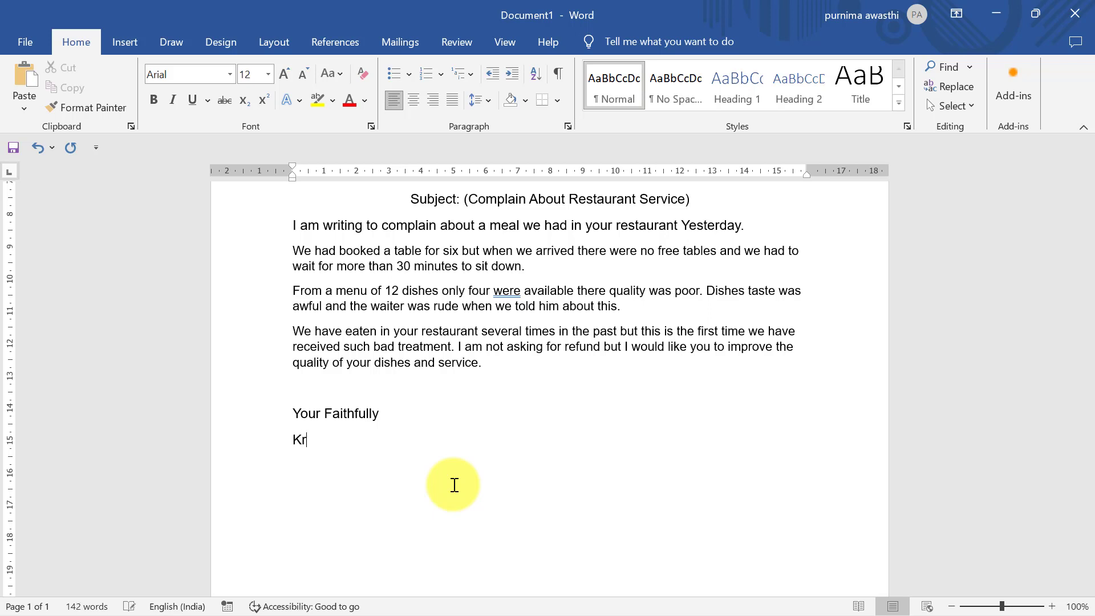
key("Return")
- Bold everything from the sender's address down through the subject line
left_click_drag(1090, 468, 1089, 355)
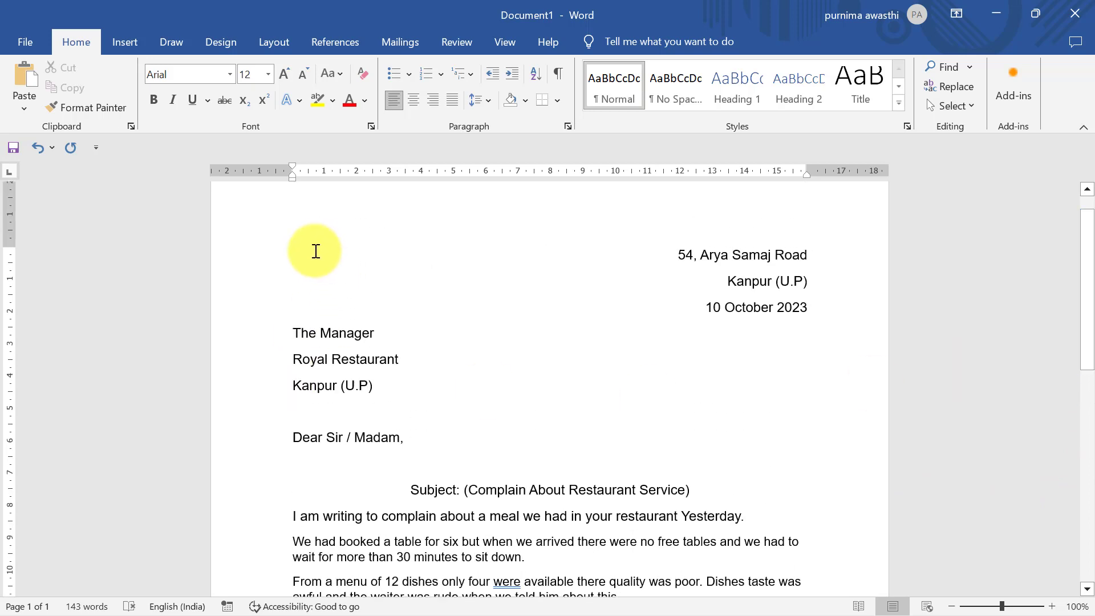
mouse_move(314, 247)
left_mouse_down()
mouse_move(450, 386)
mouse_move(601, 494)
mouse_move(699, 494)
left_mouse_up()
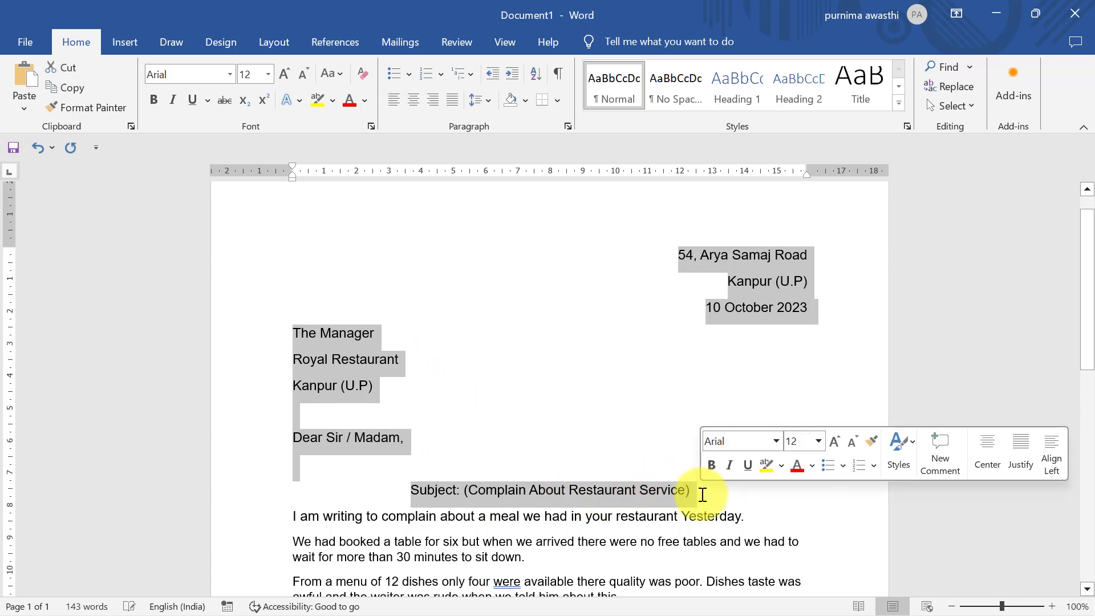
left_click(159, 104)
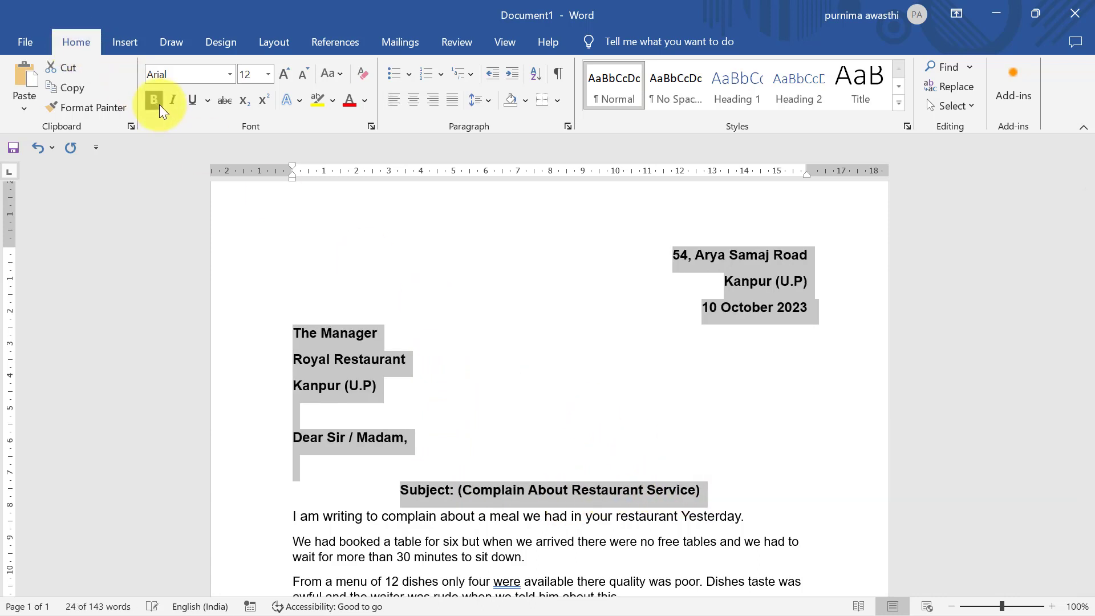
left_click(661, 333)
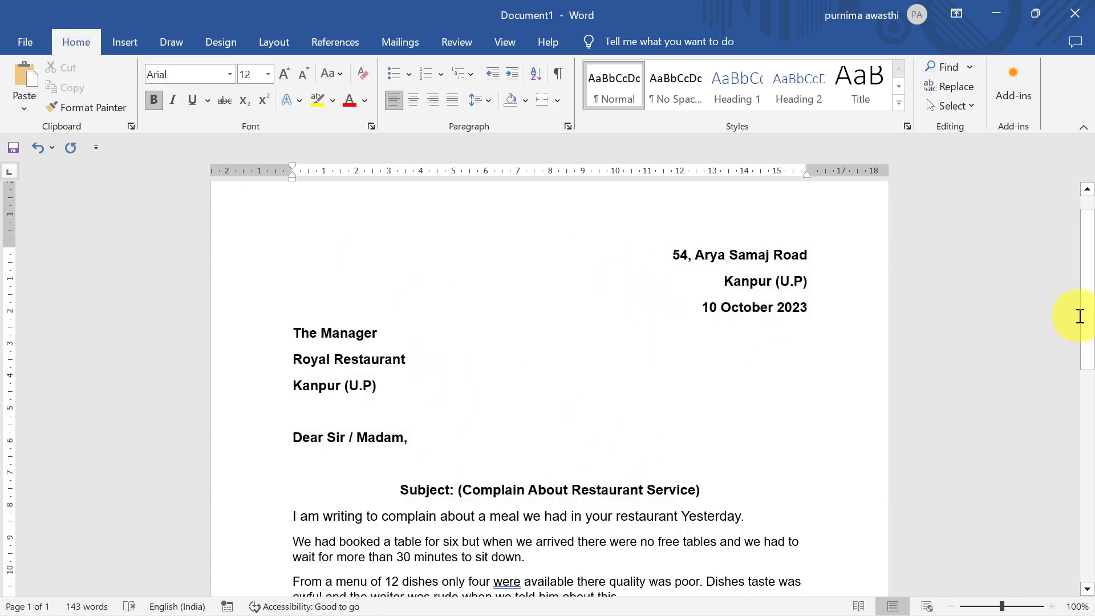
- Bold the closing 'Your Faithfully' and the sender's name line
scroll(1087, 365, "down", 1)
scroll(1087, 377, "down", 3)
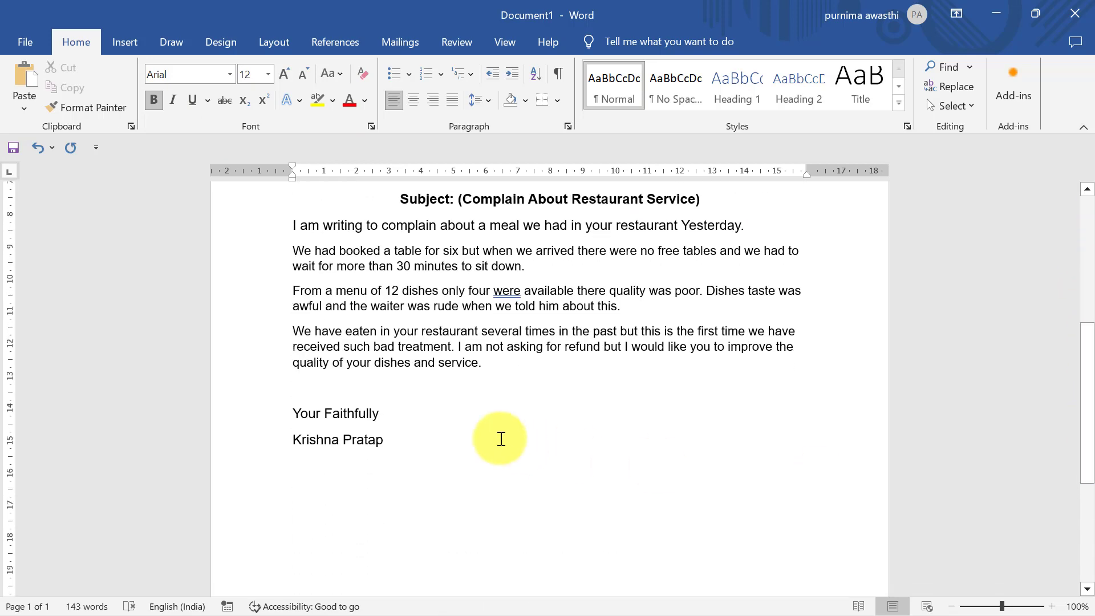
left_click_drag(291, 413, 399, 453)
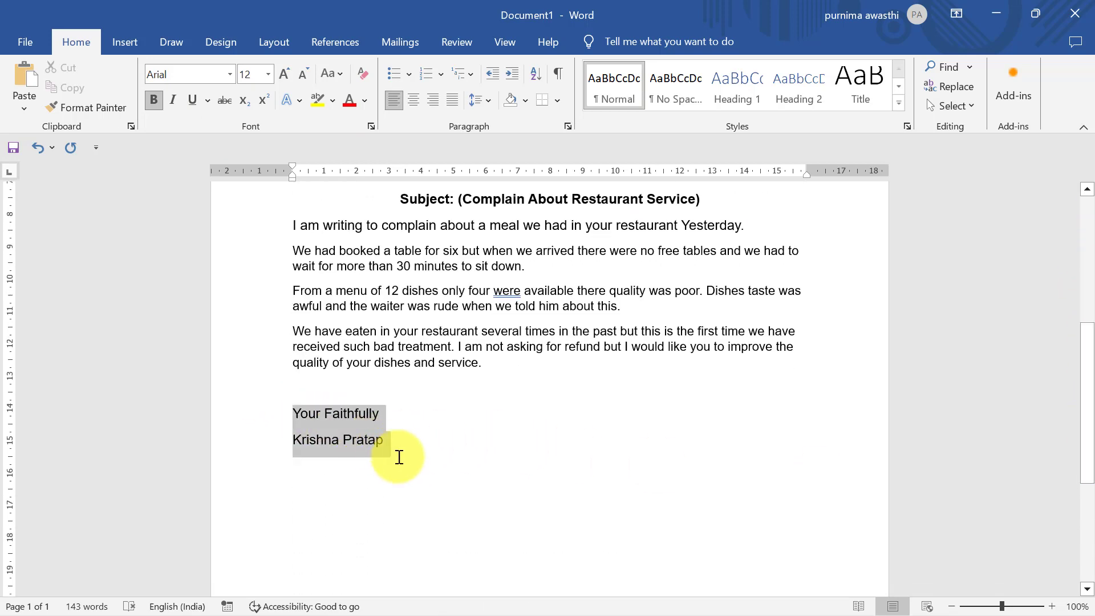
left_click(152, 99)
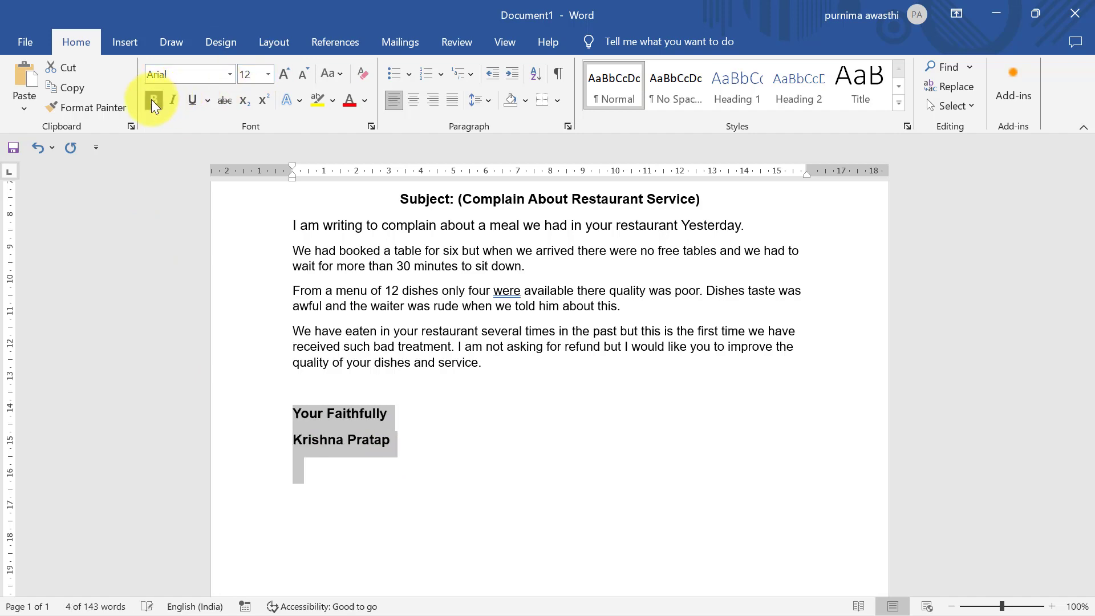
left_click(536, 442)
- Preview the finished complaint letter on a single A4 page, then return to editing
left_click_drag(1088, 391, 1093, 295)
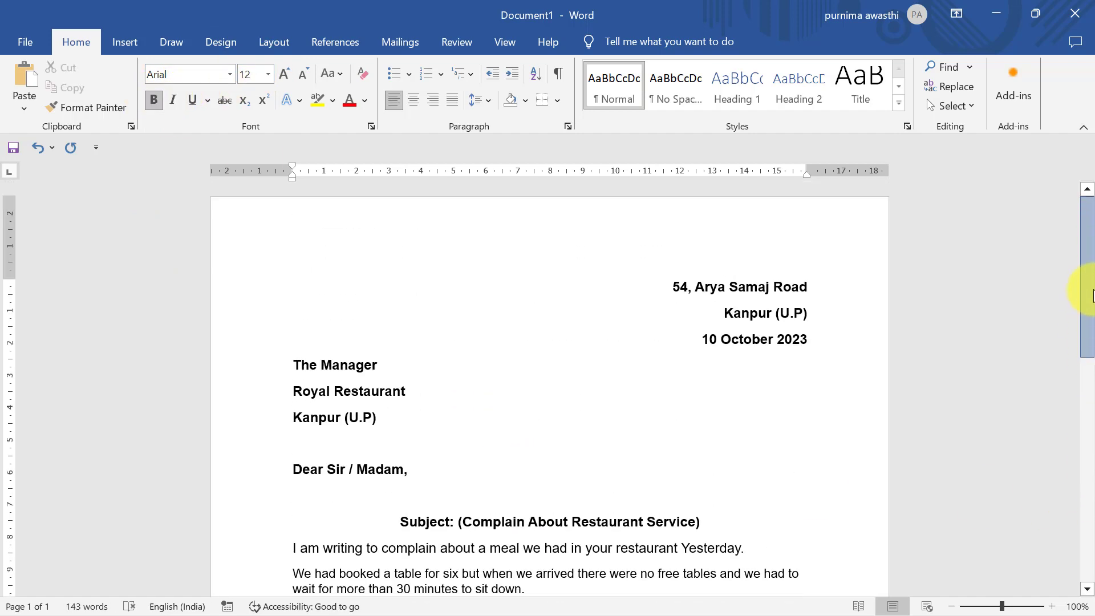
left_click(36, 42)
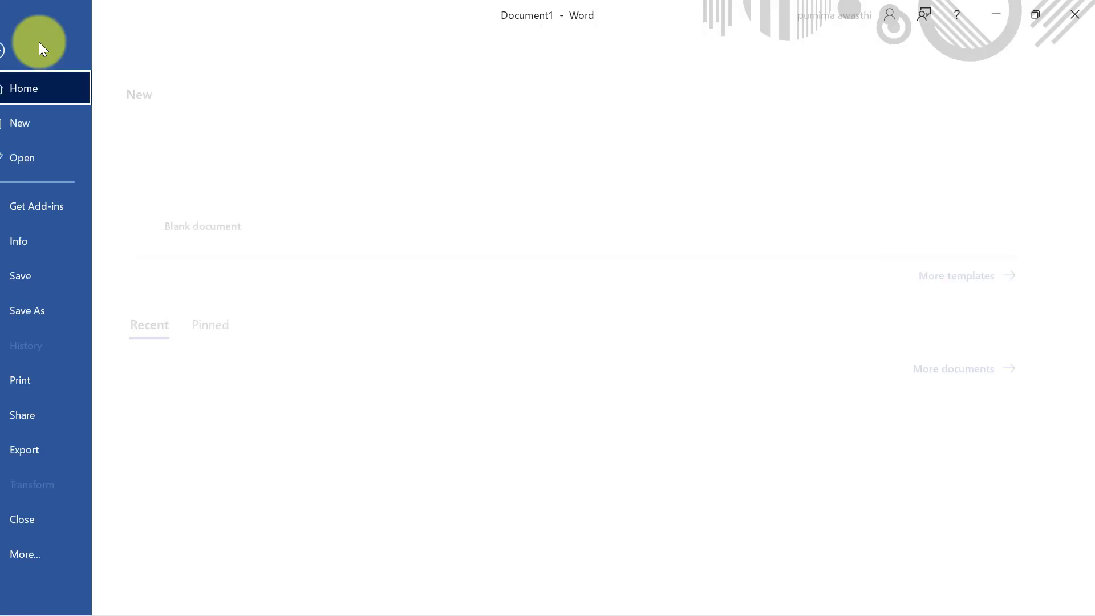
left_click(57, 370)
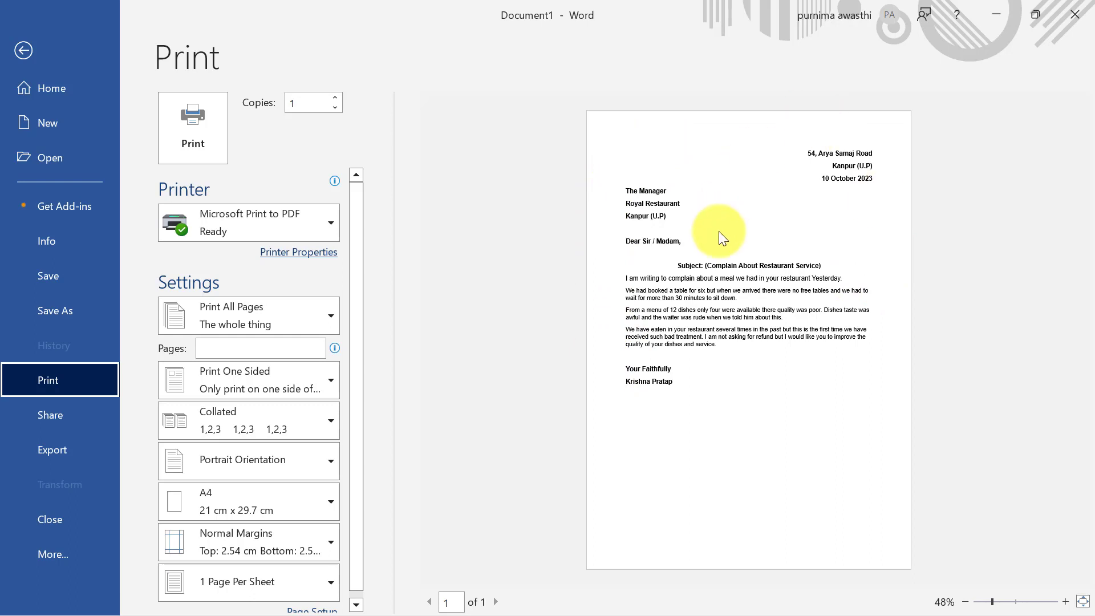
left_click(25, 49)
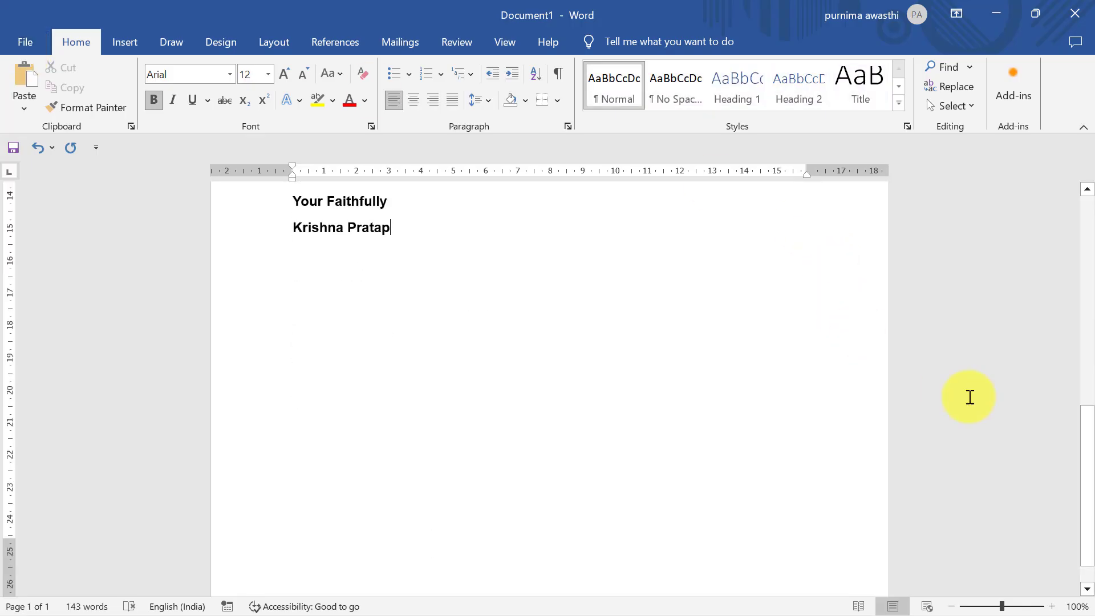
- Scroll through the completed letter to review it
left_click_drag(1086, 459, 1093, 276)
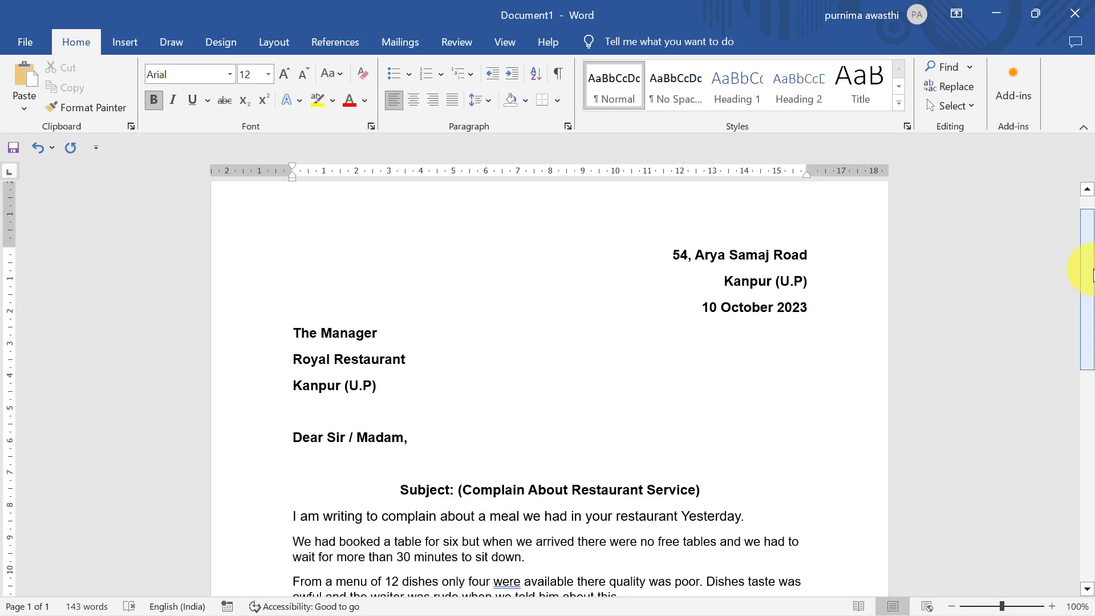